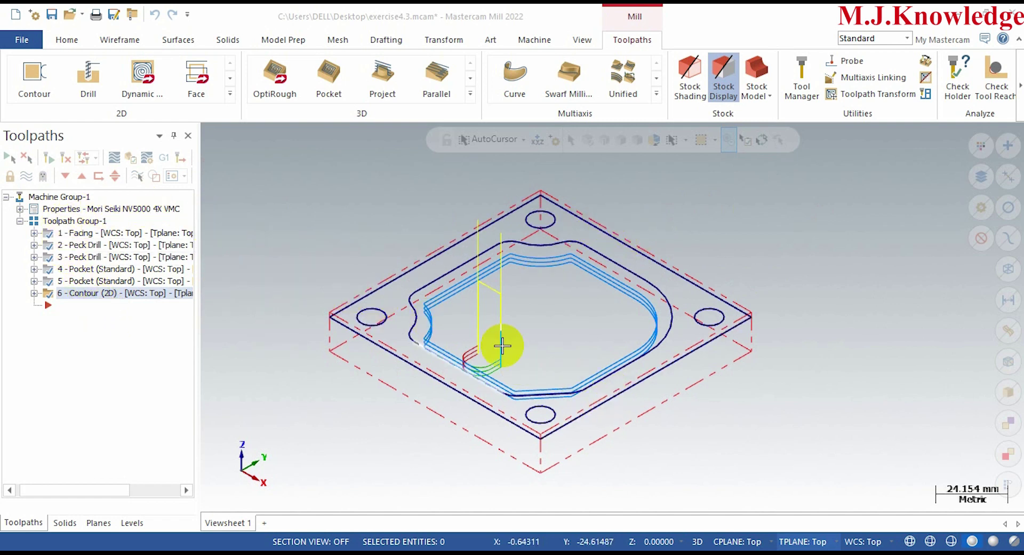
Scroll the Toolpaths manager to review the six operations ending with the 2D contour
{"action": "scroll", "coordinate": [534, 407], "scroll_direction": "up", "scroll_amount": 1}
{"action": "scroll", "coordinate": [448, 280], "scroll_direction": "down", "scroll_amount": 1}
{"action": "scroll", "coordinate": [506, 310], "scroll_direction": "up", "scroll_amount": 1}
{"action": "scroll", "coordinate": [469, 291], "scroll_direction": "down", "scroll_amount": 1}
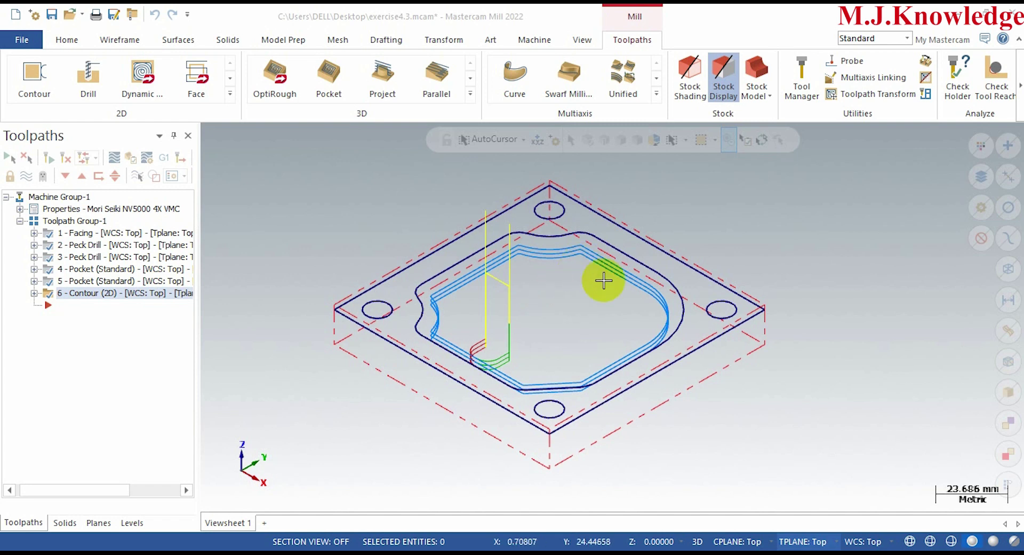
{"action": "scroll", "coordinate": [592, 256], "scroll_direction": "down", "scroll_amount": 1}
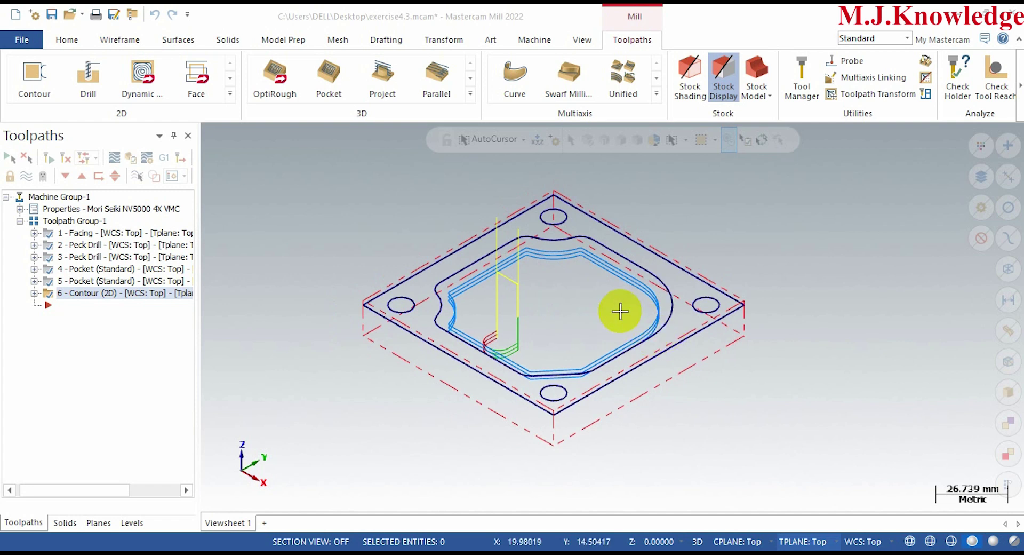
{"action": "scroll", "coordinate": [620, 311], "scroll_direction": "up", "scroll_amount": 2}
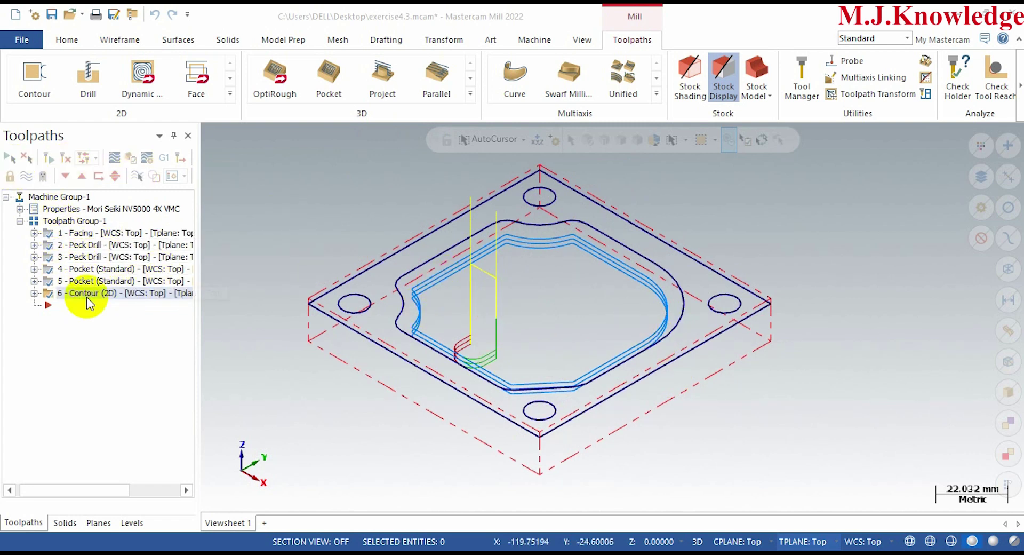
Deselect all operations, then open and accept the Contour (2D) parameters to regenerate its toolpath
{"action": "left_click", "coordinate": [24, 159]}
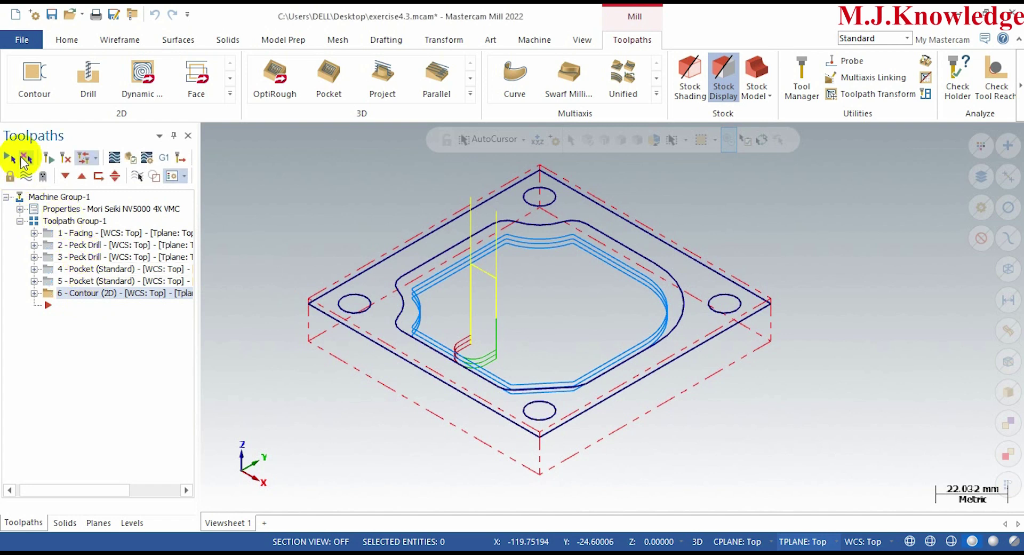
{"action": "left_click", "coordinate": [34, 293]}
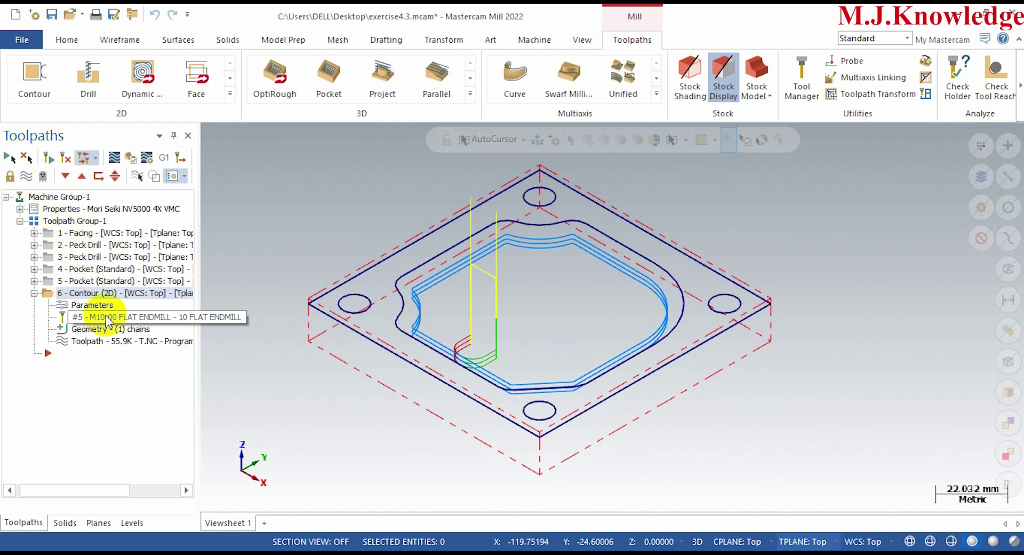
{"action": "left_click", "coordinate": [88, 305]}
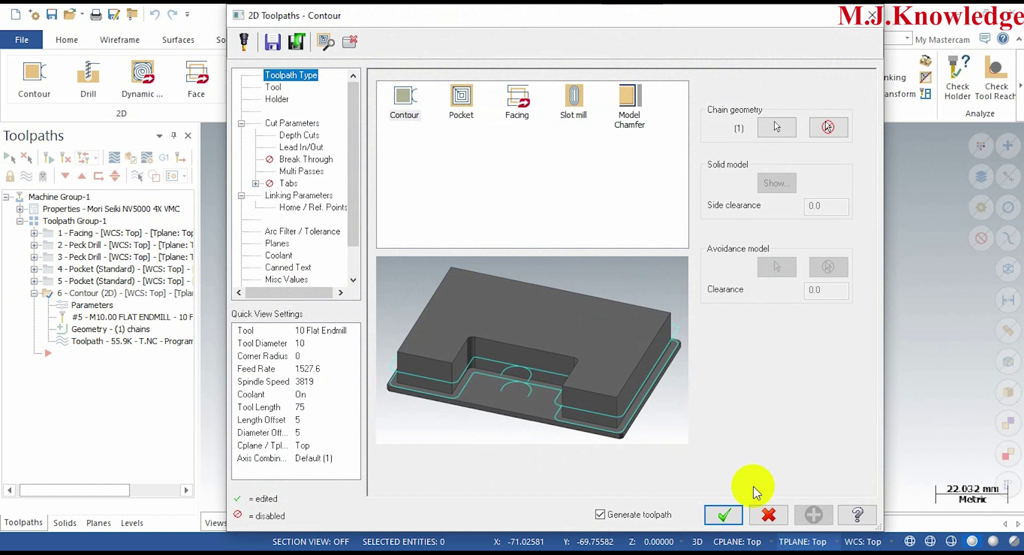
{"action": "left_click", "coordinate": [725, 514]}
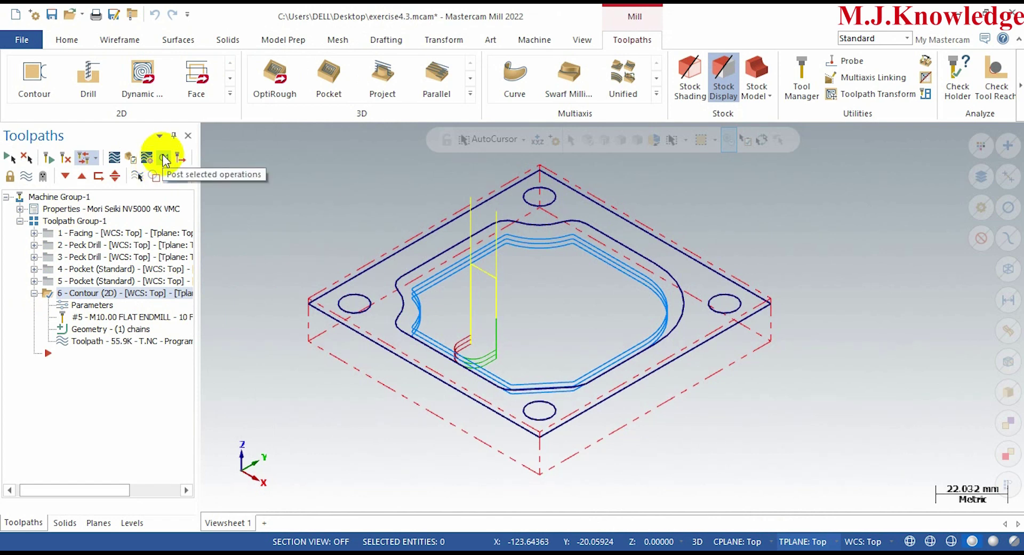
Post only the Contour operation to T.NC with overwrite and edit on, declining partial NCI
{"action": "left_click", "coordinate": [164, 159]}
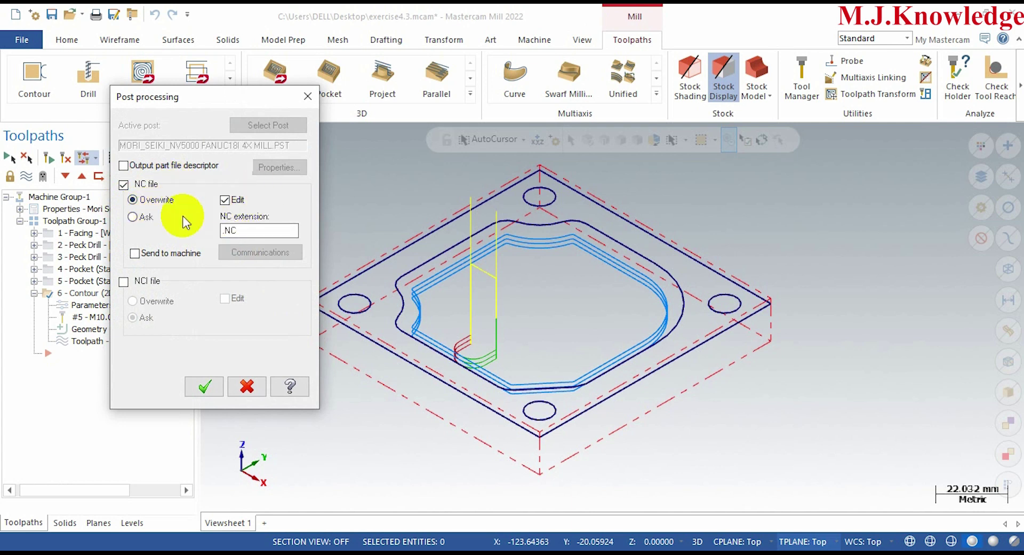
{"action": "left_click", "coordinate": [205, 385]}
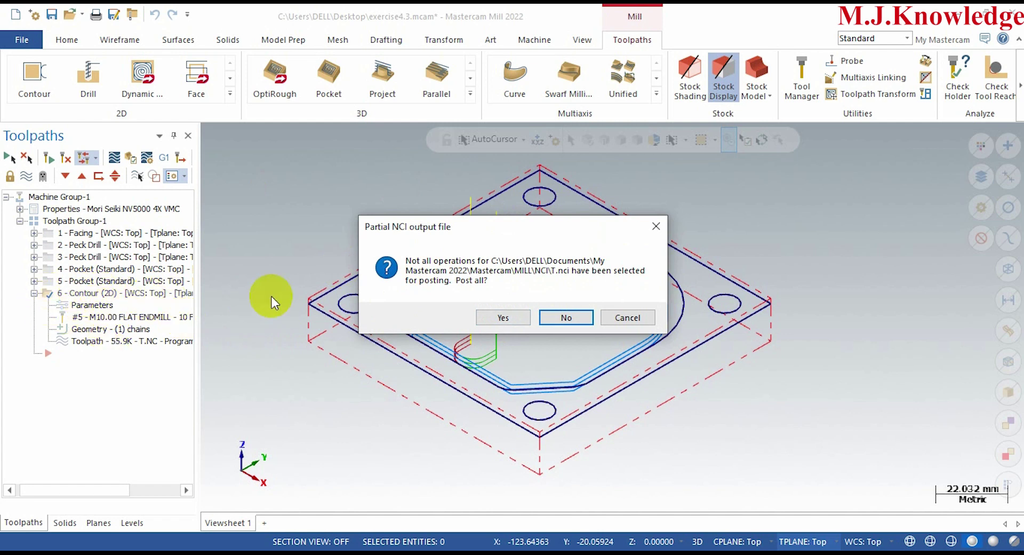
{"action": "left_click", "coordinate": [569, 317]}
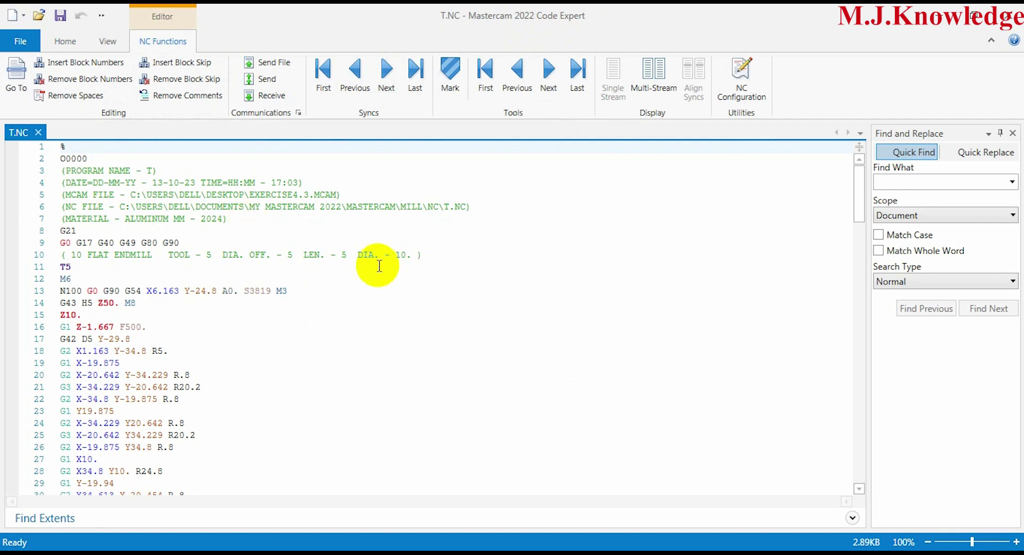
{"action": "scroll", "coordinate": [378, 264], "scroll_direction": "down", "scroll_amount": 4}
{"action": "scroll", "coordinate": [374, 280], "scroll_direction": "down", "scroll_amount": 5}
{"action": "scroll", "coordinate": [346, 315], "scroll_direction": "down", "scroll_amount": 1}
{"action": "scroll", "coordinate": [267, 347], "scroll_direction": "down", "scroll_amount": 5}
{"action": "scroll", "coordinate": [212, 366], "scroll_direction": "down", "scroll_amount": 3}
{"action": "scroll", "coordinate": [187, 365], "scroll_direction": "down", "scroll_amount": 2}
{"action": "scroll", "coordinate": [210, 372], "scroll_direction": "down", "scroll_amount": 6}
{"action": "scroll", "coordinate": [233, 369], "scroll_direction": "down", "scroll_amount": 8}
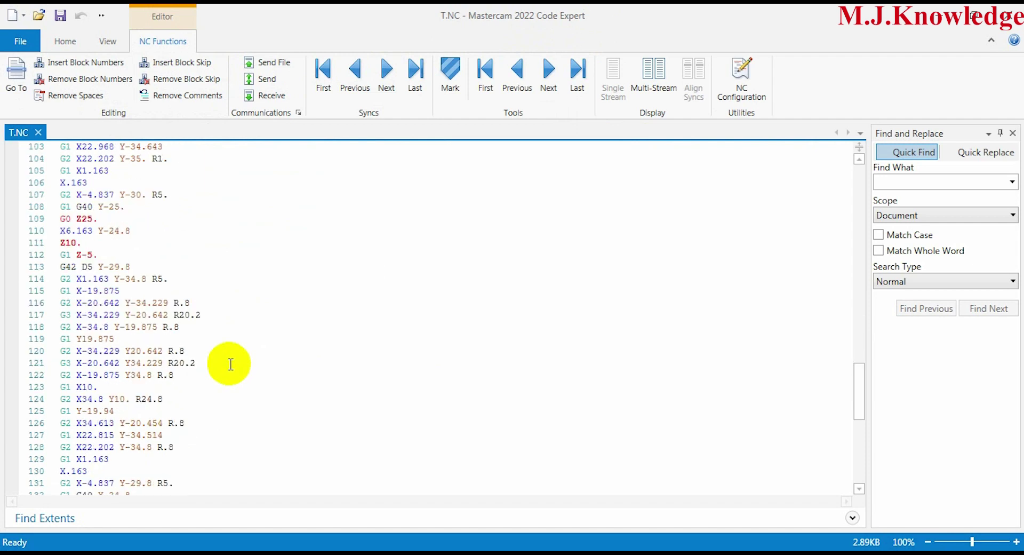
{"action": "scroll", "coordinate": [230, 364], "scroll_direction": "down", "scroll_amount": 5}
{"action": "scroll", "coordinate": [235, 360], "scroll_direction": "down", "scroll_amount": 5}
{"action": "scroll", "coordinate": [240, 352], "scroll_direction": "up", "scroll_amount": 6}
{"action": "scroll", "coordinate": [241, 354], "scroll_direction": "up", "scroll_amount": 9}
{"action": "scroll", "coordinate": [241, 354], "scroll_direction": "up", "scroll_amount": 8}
{"action": "scroll", "coordinate": [242, 356], "scroll_direction": "up", "scroll_amount": 10}
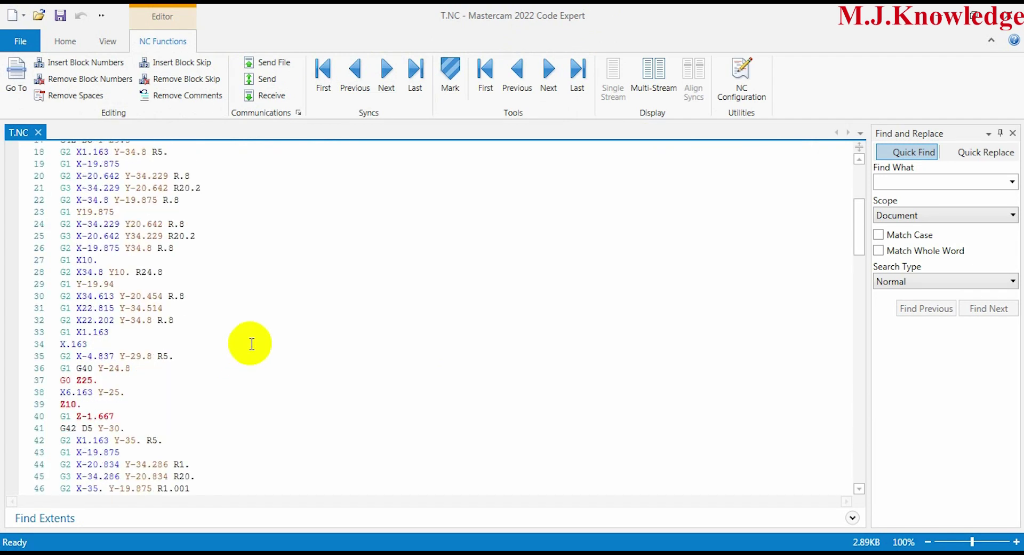
{"action": "scroll", "coordinate": [250, 344], "scroll_direction": "up", "scroll_amount": 12}
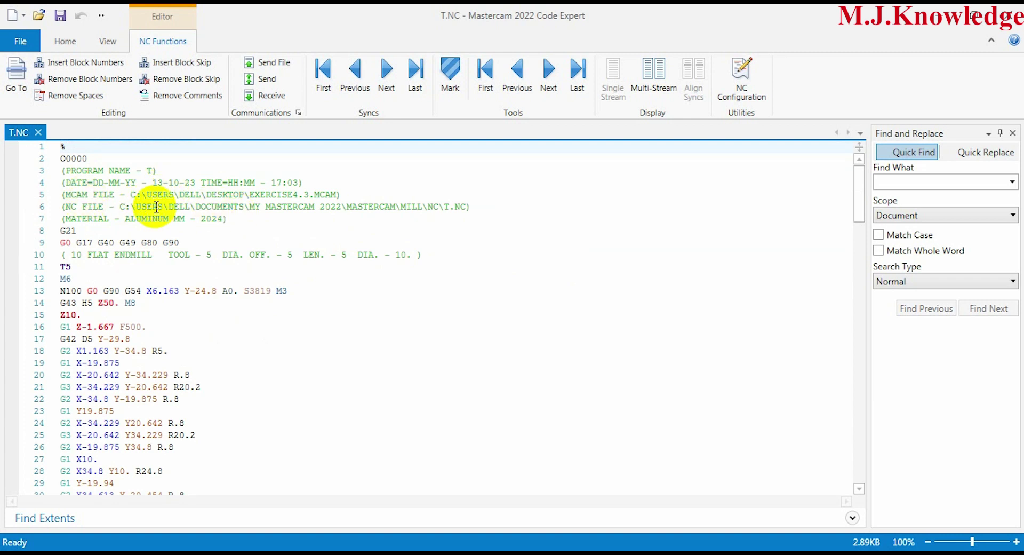
{"action": "left_click", "coordinate": [182, 101]}
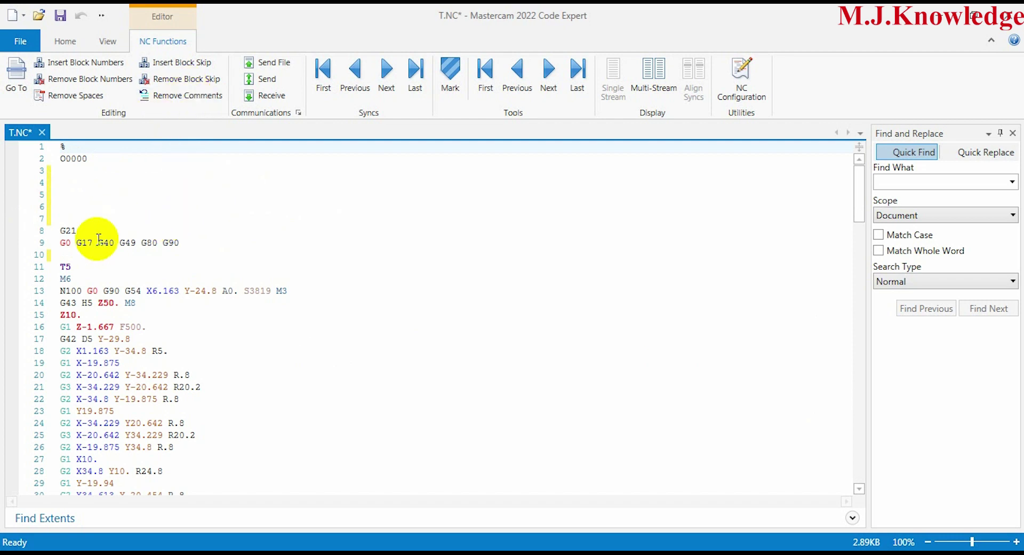
{"action": "left_click", "coordinate": [238, 206]}
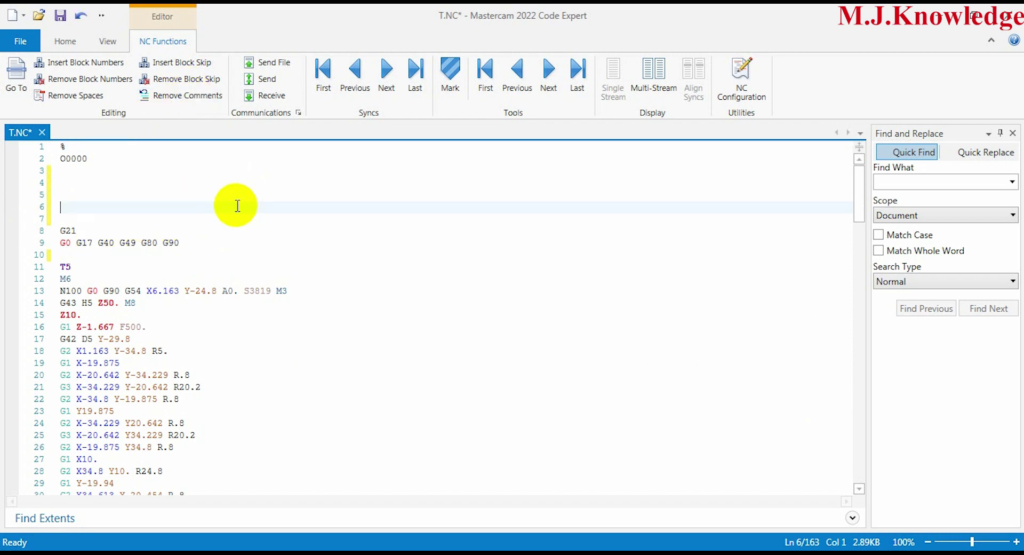
{"action": "key", "text": "ctrl+z"}
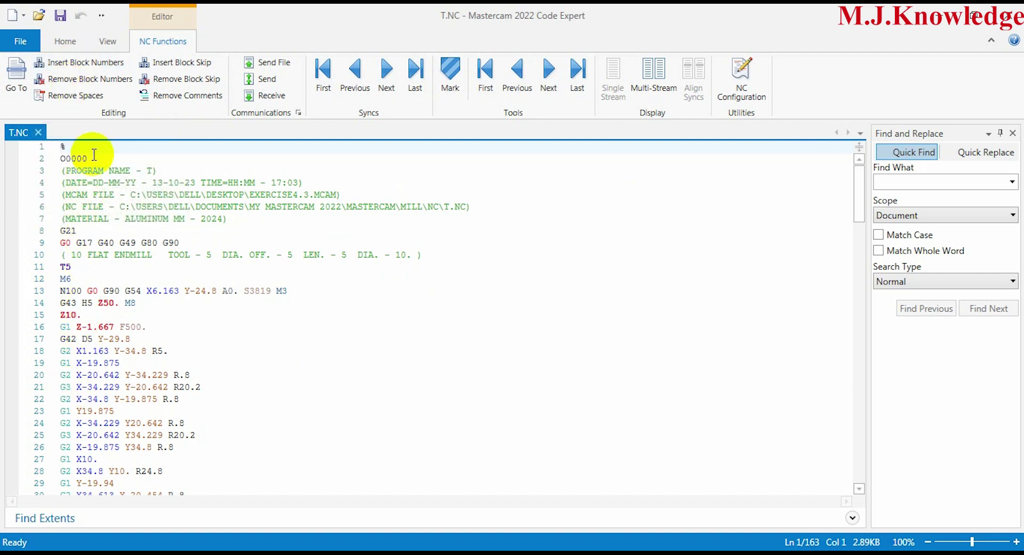
Insert block numbers on every line of T.NC and scroll back to check them
{"action": "left_click", "coordinate": [69, 62]}
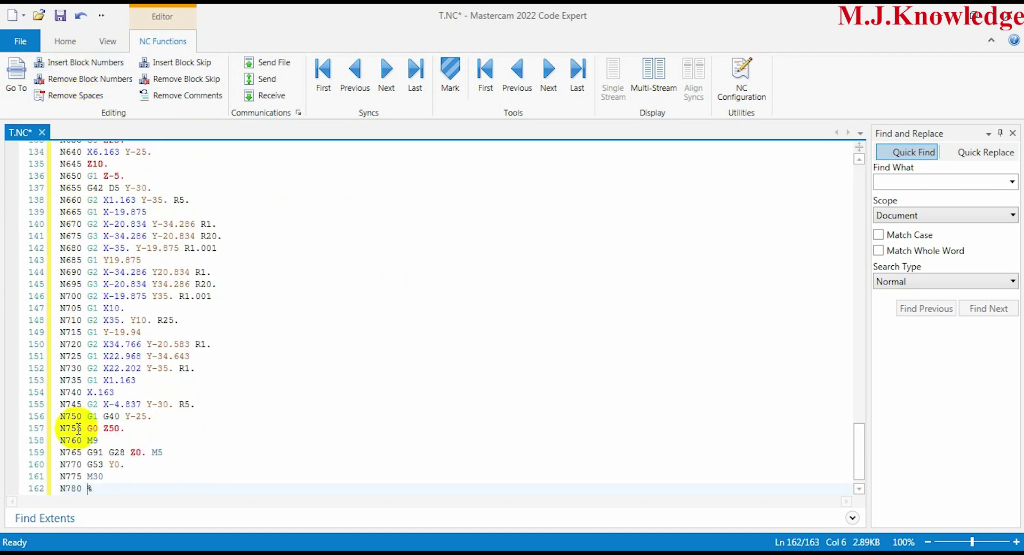
{"action": "scroll", "coordinate": [101, 355], "scroll_direction": "up", "scroll_amount": 8}
{"action": "scroll", "coordinate": [99, 298], "scroll_direction": "up", "scroll_amount": 7}
{"action": "scroll", "coordinate": [96, 262], "scroll_direction": "up", "scroll_amount": 6}
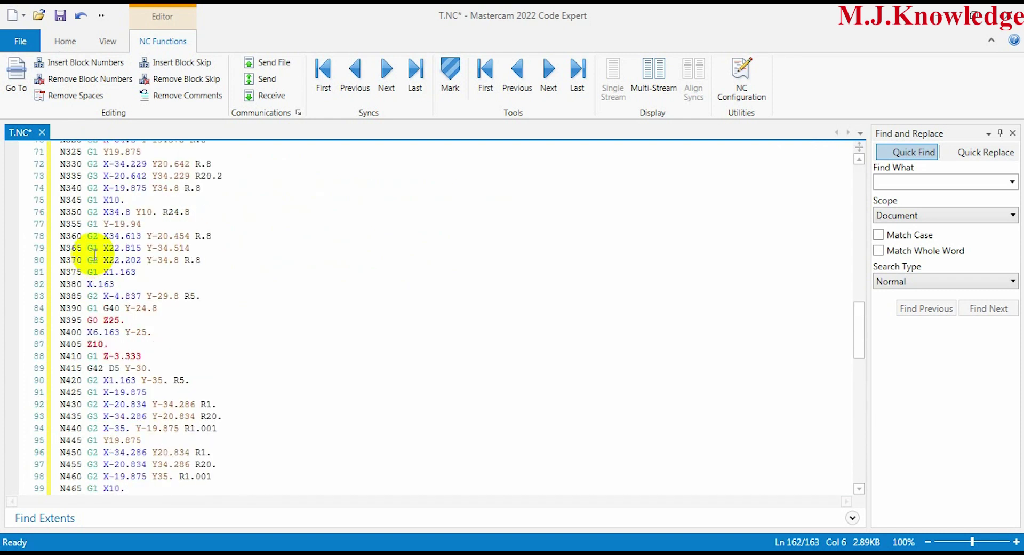
{"action": "scroll", "coordinate": [95, 255], "scroll_direction": "up", "scroll_amount": 10}
{"action": "scroll", "coordinate": [92, 217], "scroll_direction": "up", "scroll_amount": 11}
{"action": "scroll", "coordinate": [84, 164], "scroll_direction": "up", "scroll_amount": 1}
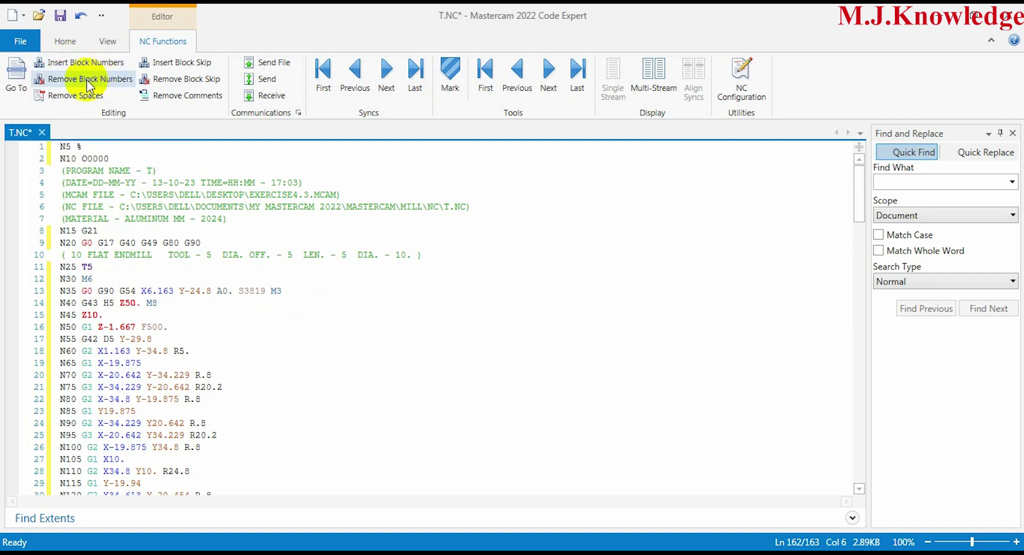
Remove the block numbers from every line of T.NC
{"action": "left_click", "coordinate": [86, 79]}
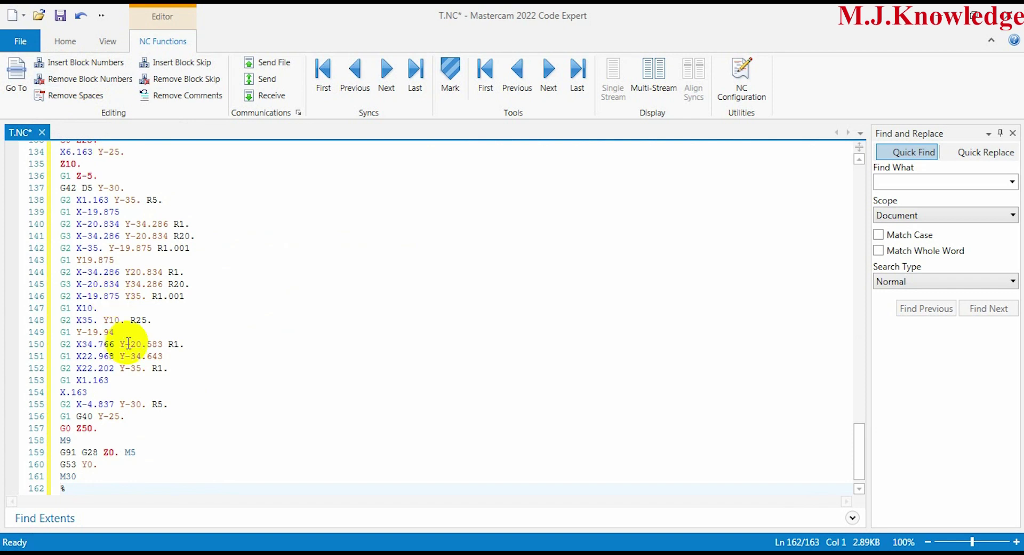
{"action": "scroll", "coordinate": [128, 343], "scroll_direction": "up", "scroll_amount": 10}
{"action": "scroll", "coordinate": [128, 339], "scroll_direction": "up", "scroll_amount": 10}
{"action": "scroll", "coordinate": [128, 334], "scroll_direction": "up", "scroll_amount": 10}
{"action": "scroll", "coordinate": [128, 330], "scroll_direction": "up", "scroll_amount": 10}
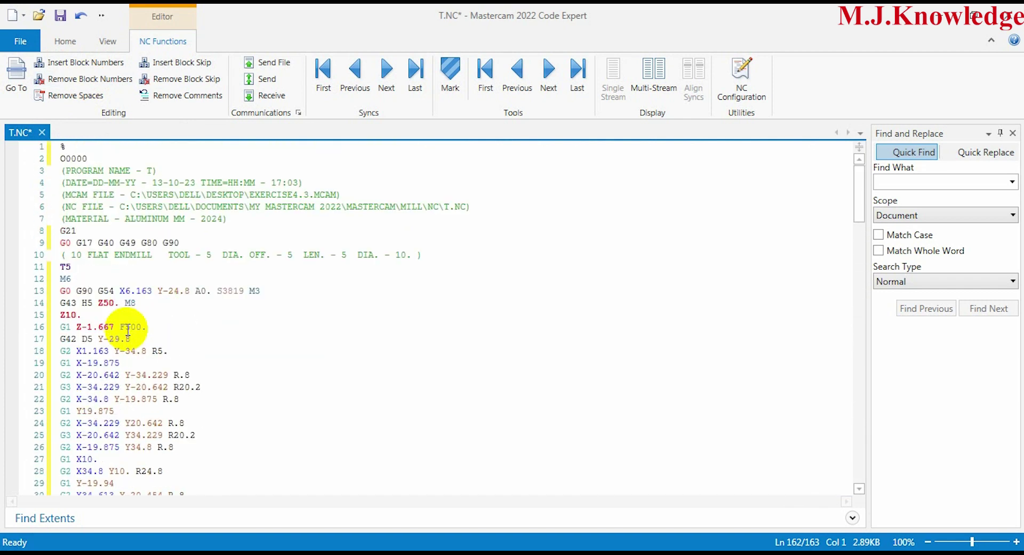
Re-insert block numbers counting up by 5 (N5, N10, N15…) and review from the top
{"action": "left_click", "coordinate": [106, 66]}
{"action": "scroll", "coordinate": [173, 392], "scroll_direction": "up", "scroll_amount": 10}
{"action": "scroll", "coordinate": [172, 392], "scroll_direction": "up", "scroll_amount": 10}
{"action": "scroll", "coordinate": [169, 392], "scroll_direction": "up", "scroll_amount": 8}
{"action": "scroll", "coordinate": [170, 381], "scroll_direction": "up", "scroll_amount": 10}
{"action": "scroll", "coordinate": [169, 378], "scroll_direction": "up", "scroll_amount": 5}
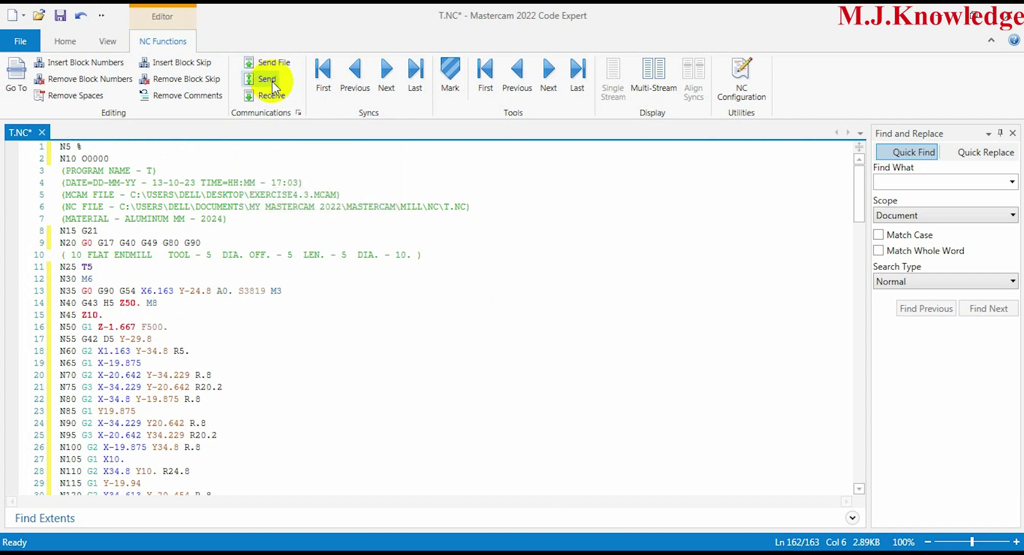
Try sending T.NC via Communications > Send, which reports 'Unable to open port!'
{"action": "left_click", "coordinate": [269, 64]}
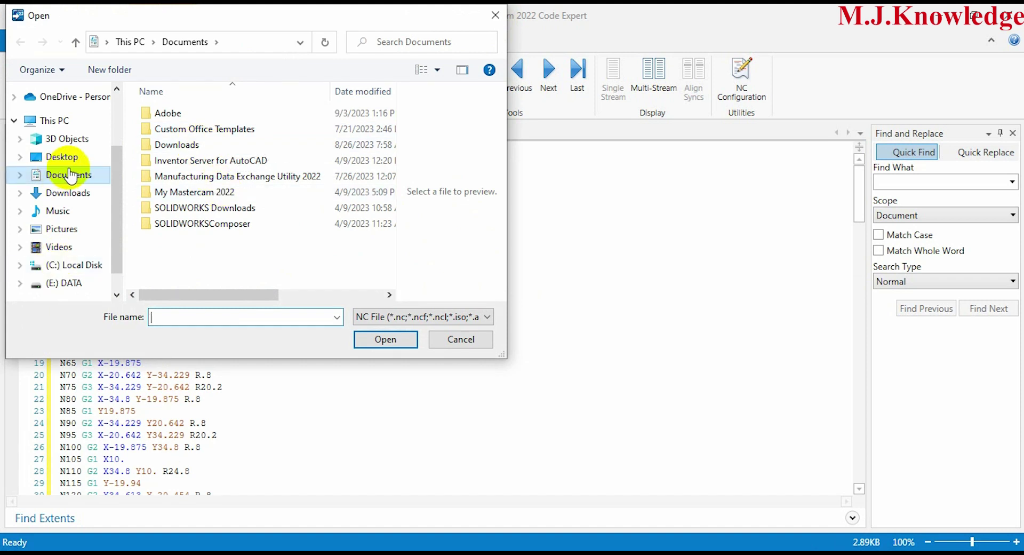
{"action": "left_click", "coordinate": [495, 14]}
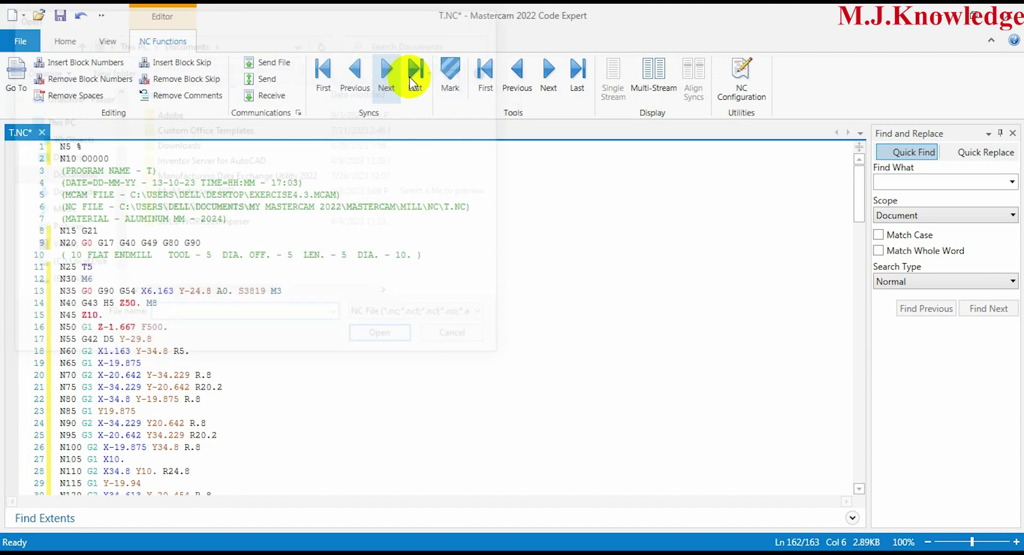
{"action": "left_click", "coordinate": [270, 84]}
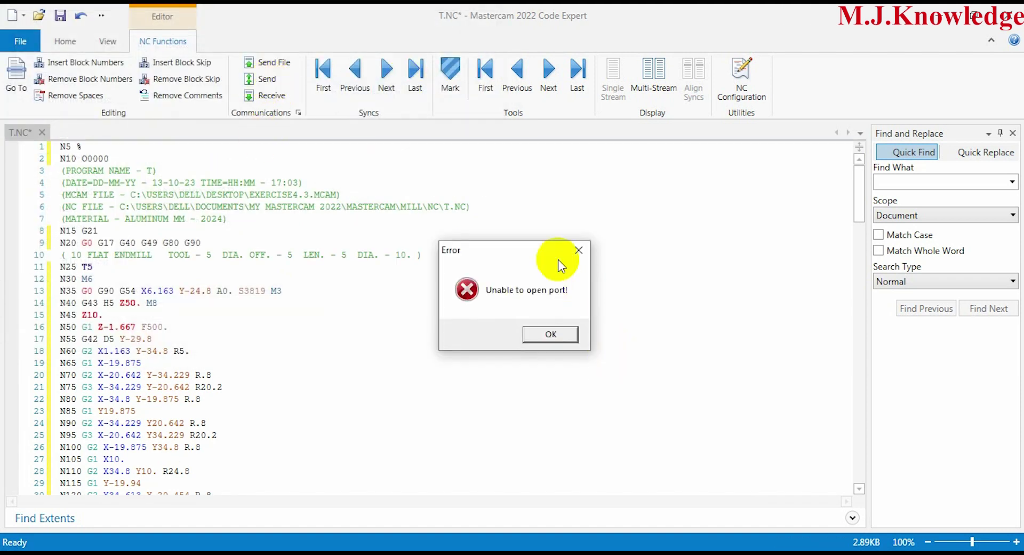
{"action": "left_click_drag", "start_coordinate": [524, 254], "coordinate": [530, 203]}
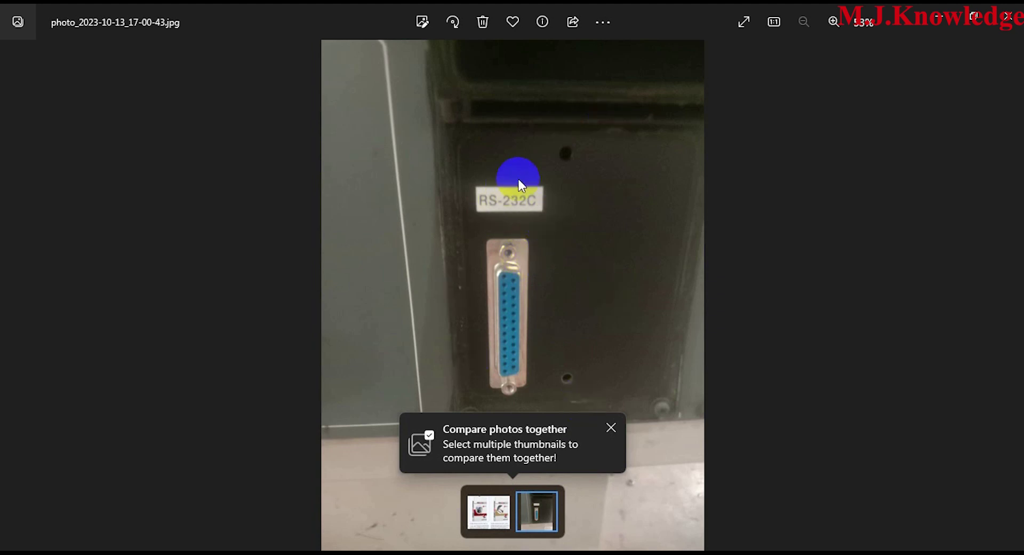
Close the RS-232C connector photo in Windows Photos
{"action": "left_click", "coordinate": [1009, 27]}
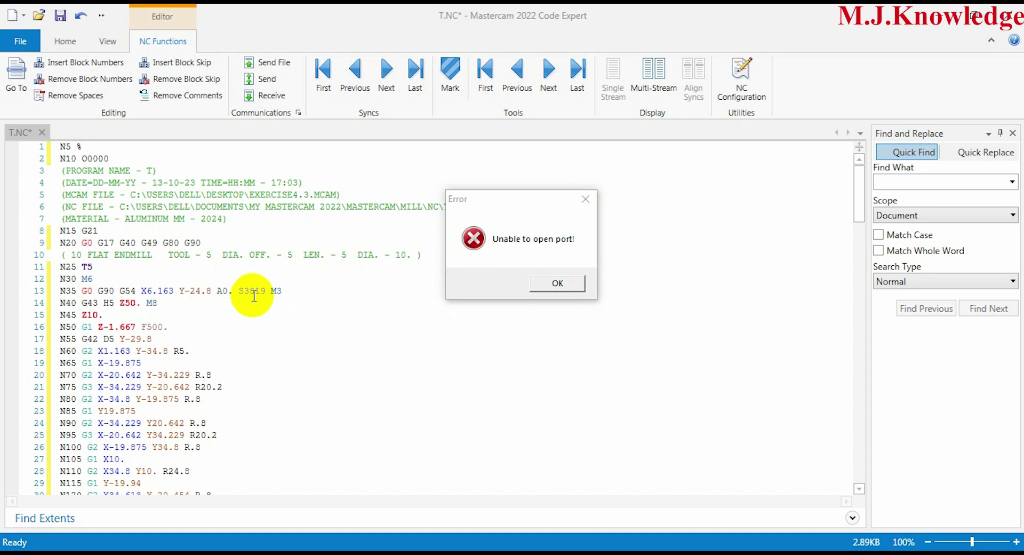
Dismiss the port error and close T.NC in Code Expert without saving
{"action": "left_click", "coordinate": [585, 199]}
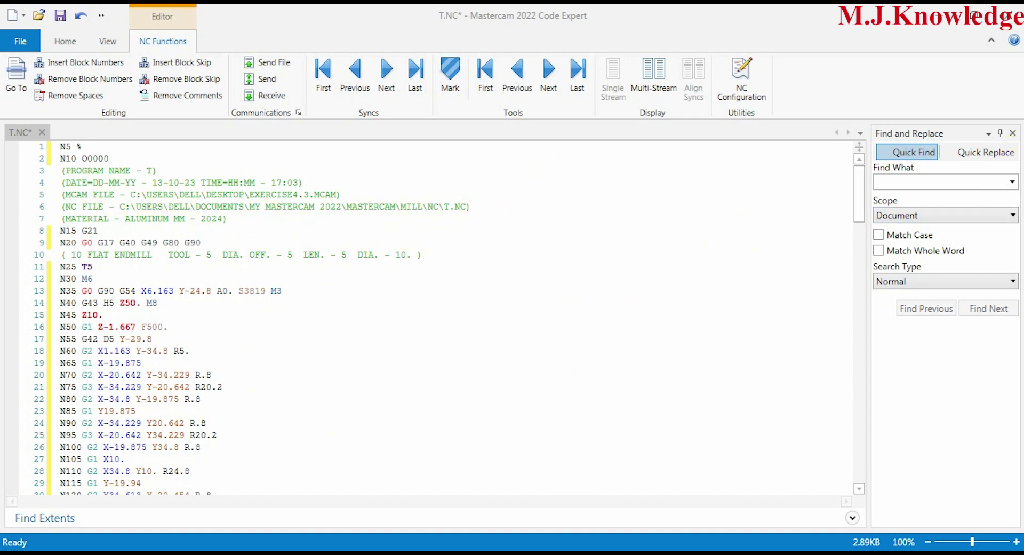
{"action": "left_click", "coordinate": [1015, 21]}
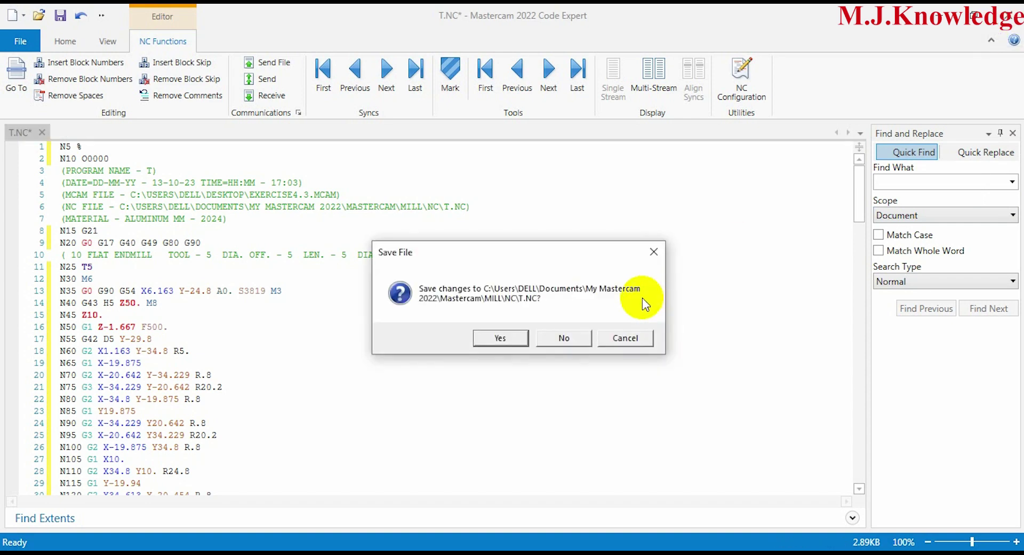
{"action": "left_click", "coordinate": [565, 337]}
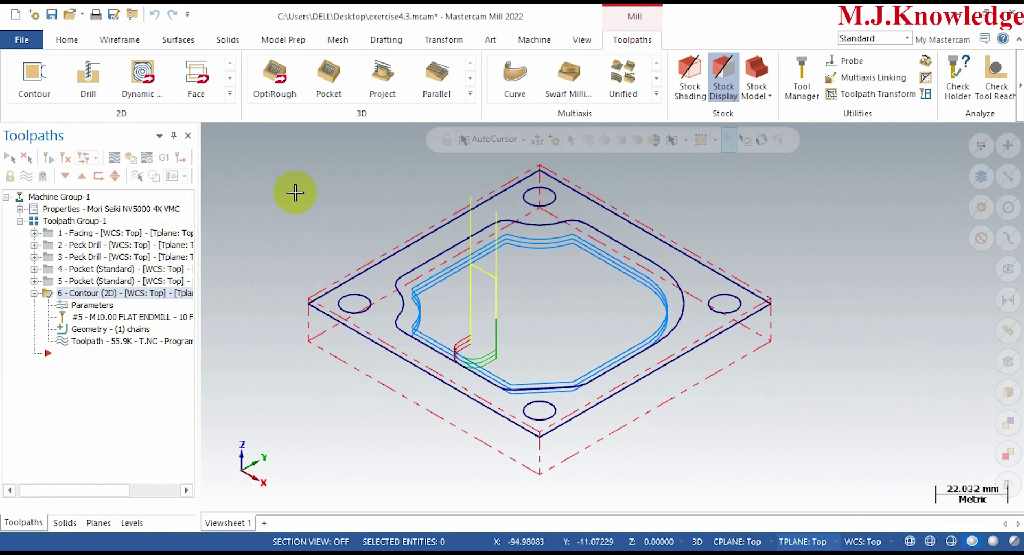
Open System Configuration from the File page and go to the Start / Exit settings
{"action": "left_click", "coordinate": [26, 40]}
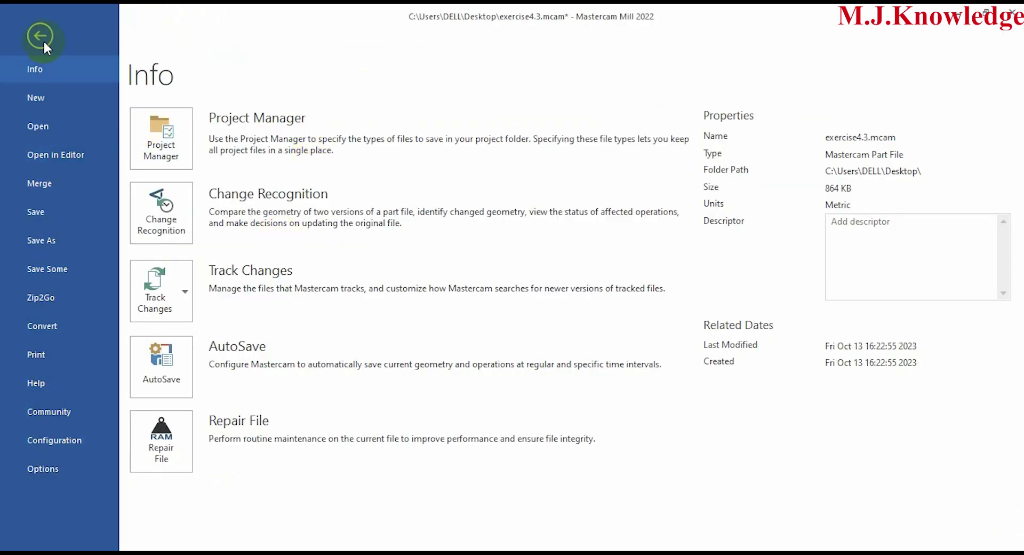
{"action": "left_click", "coordinate": [43, 37]}
{"action": "left_click", "coordinate": [24, 38]}
{"action": "left_click", "coordinate": [66, 440]}
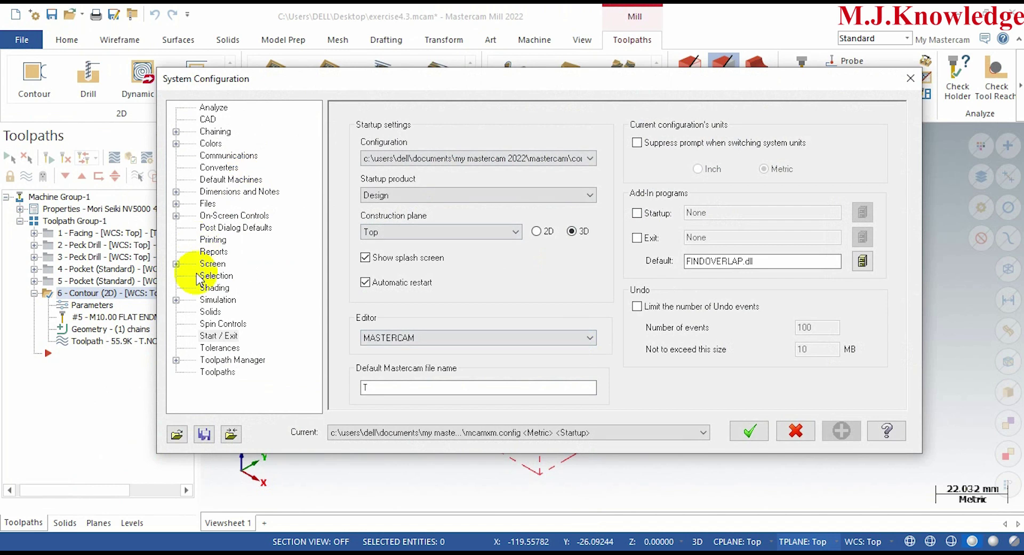
{"action": "left_click", "coordinate": [207, 121]}
{"action": "left_click", "coordinate": [220, 336]}
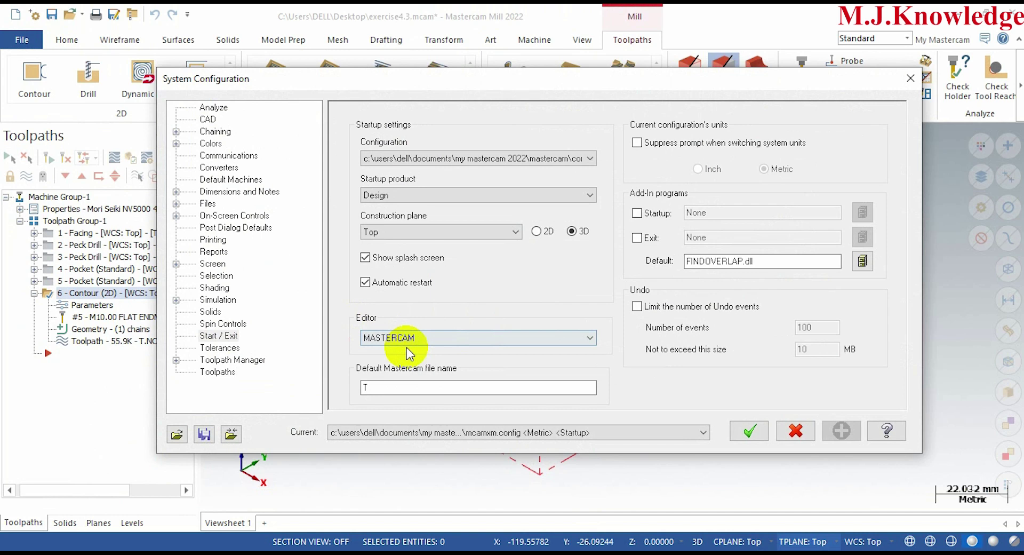
Set the NC editor to CIMCO, save it to the configuration file, and close
{"action": "left_click", "coordinate": [590, 338]}
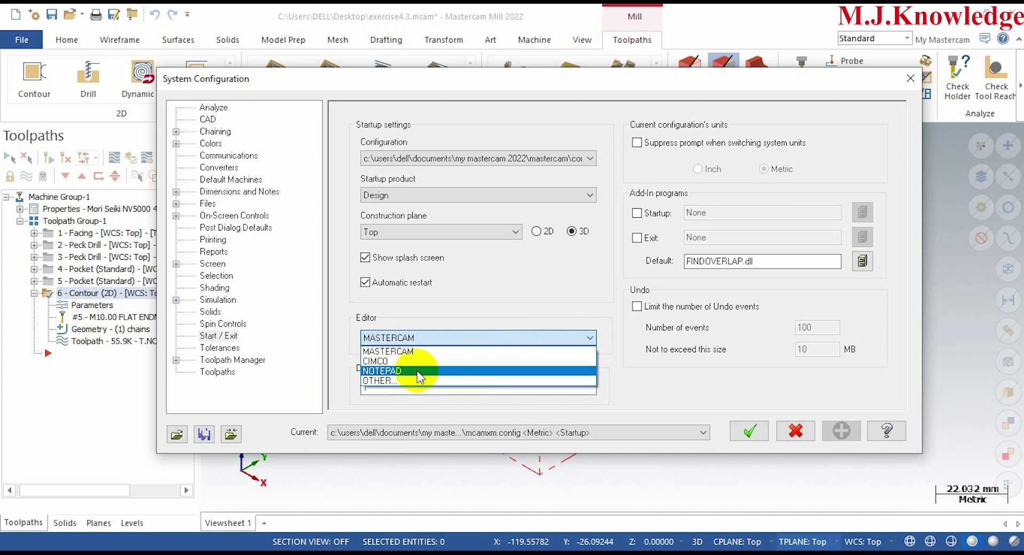
{"action": "left_click", "coordinate": [380, 362]}
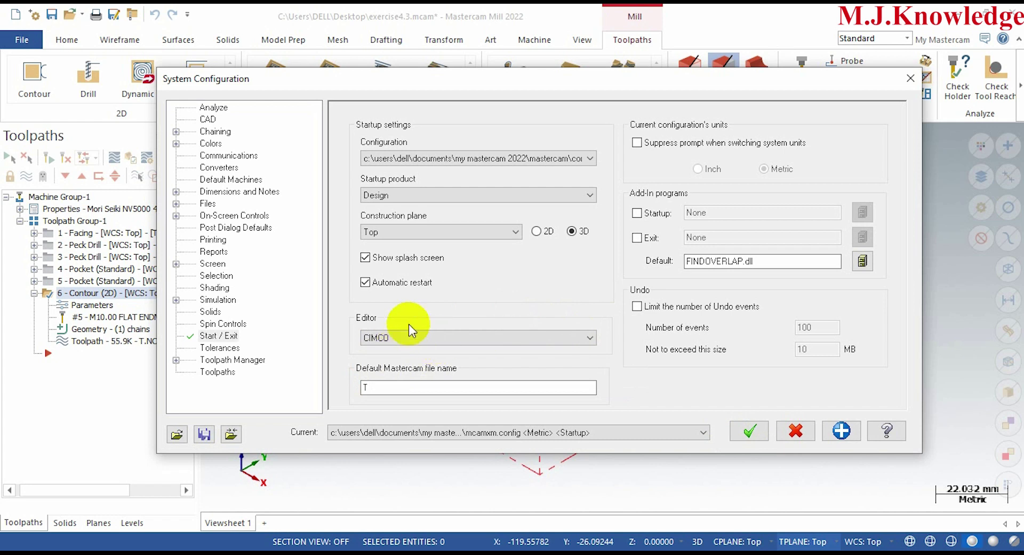
{"action": "left_click", "coordinate": [841, 431]}
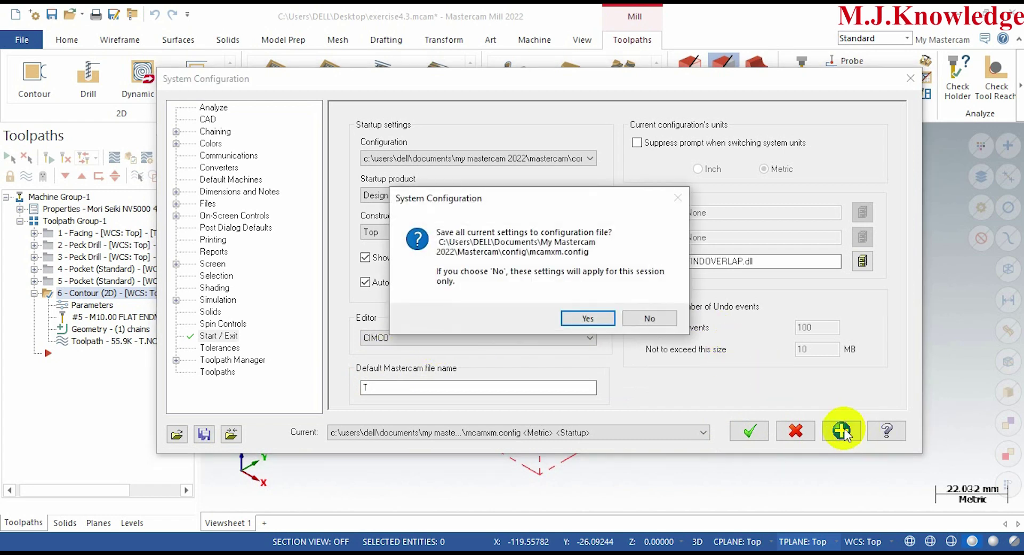
{"action": "left_click", "coordinate": [601, 324]}
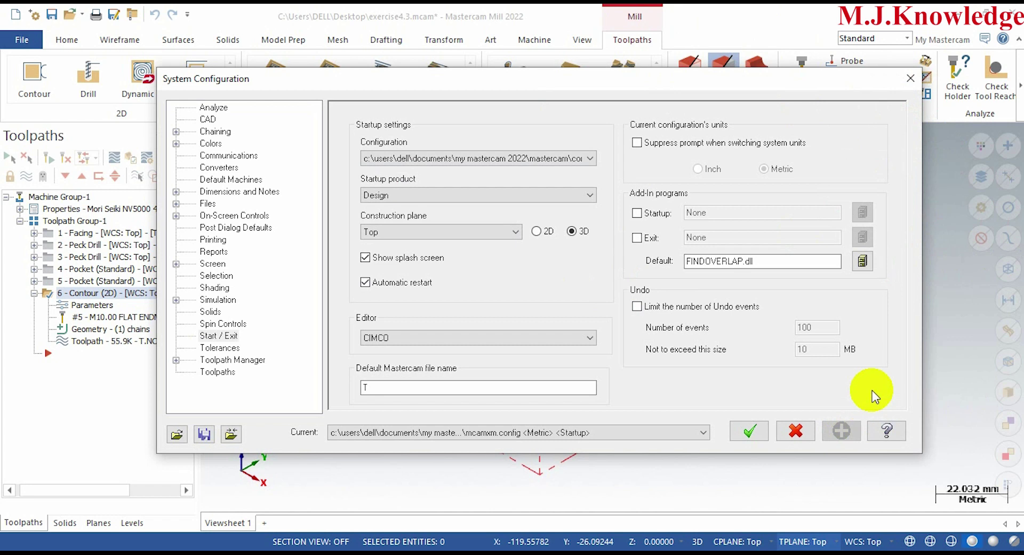
{"action": "left_click", "coordinate": [749, 431]}
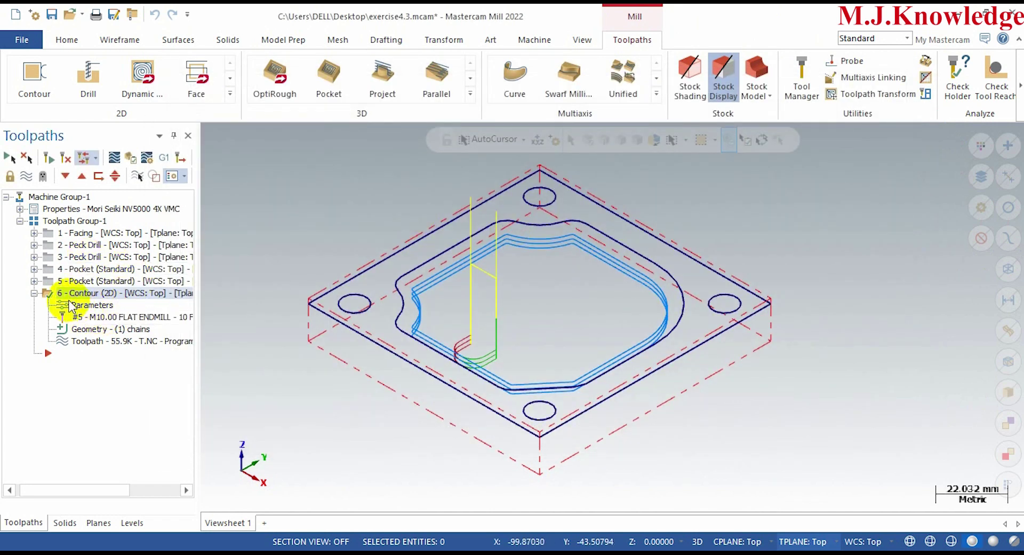
Re-post the Contour operation to T.NC, skipping the partial NCI file
{"action": "left_click", "coordinate": [164, 162]}
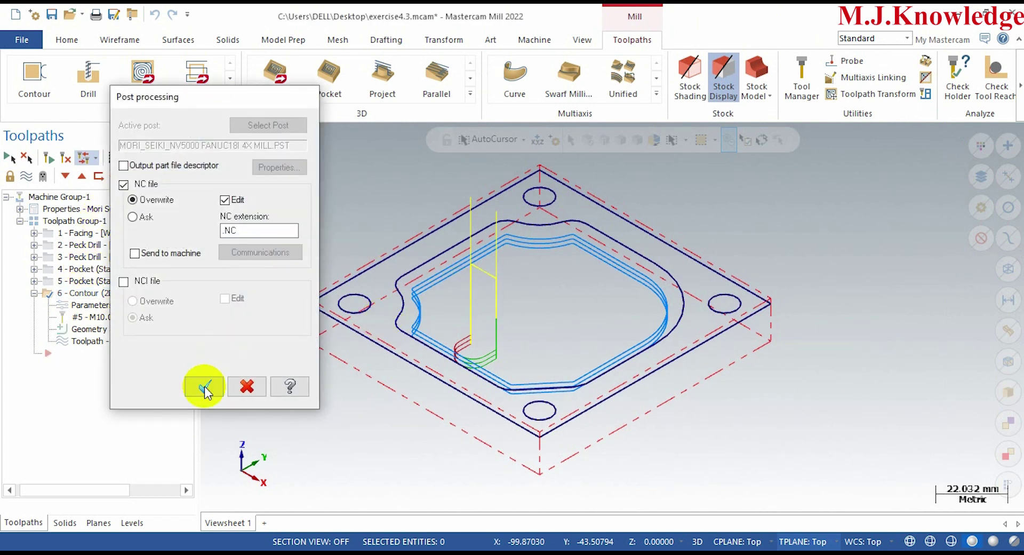
{"action": "left_click", "coordinate": [202, 386]}
{"action": "left_click", "coordinate": [553, 319]}
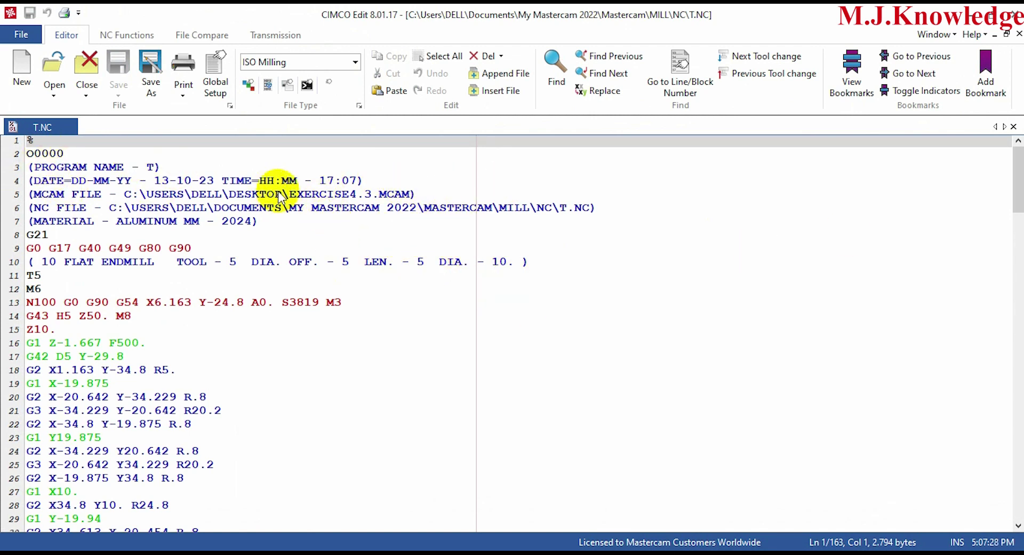
Scroll through T.NC's G-code past the Z-1.667 and Z-3.333 passes and back to the top
{"action": "scroll", "coordinate": [240, 235], "scroll_direction": "down", "scroll_amount": 3}
{"action": "scroll", "coordinate": [223, 219], "scroll_direction": "up", "scroll_amount": 3}
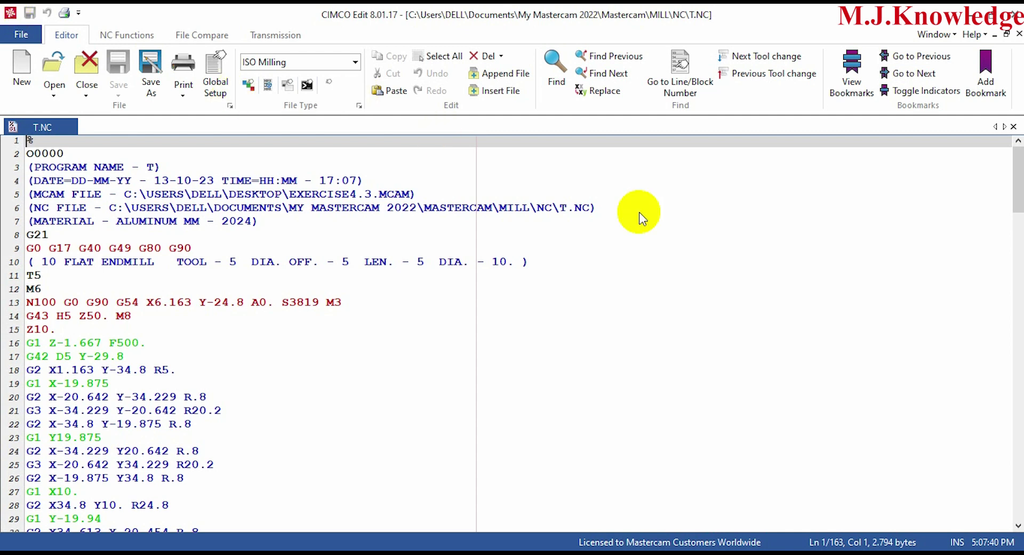
{"action": "scroll", "coordinate": [262, 357], "scroll_direction": "down", "scroll_amount": 7}
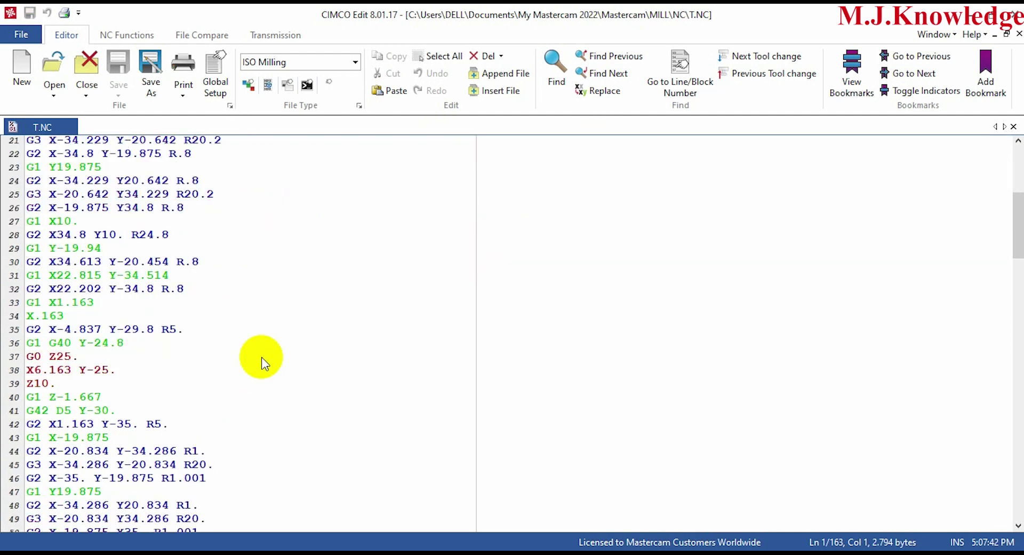
{"action": "scroll", "coordinate": [261, 356], "scroll_direction": "down", "scroll_amount": 9}
{"action": "scroll", "coordinate": [261, 356], "scroll_direction": "down", "scroll_amount": 6}
{"action": "scroll", "coordinate": [261, 357], "scroll_direction": "down", "scroll_amount": 14}
{"action": "scroll", "coordinate": [261, 356], "scroll_direction": "up", "scroll_amount": 10}
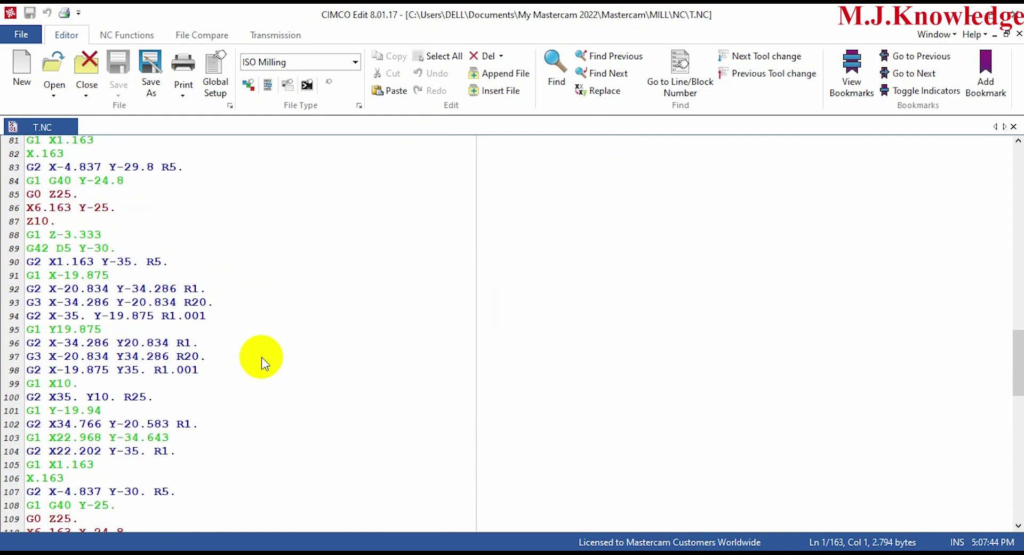
{"action": "scroll", "coordinate": [261, 356], "scroll_direction": "up", "scroll_amount": 16}
{"action": "scroll", "coordinate": [261, 357], "scroll_direction": "up", "scroll_amount": 8}
{"action": "scroll", "coordinate": [261, 356], "scroll_direction": "up", "scroll_amount": 2}
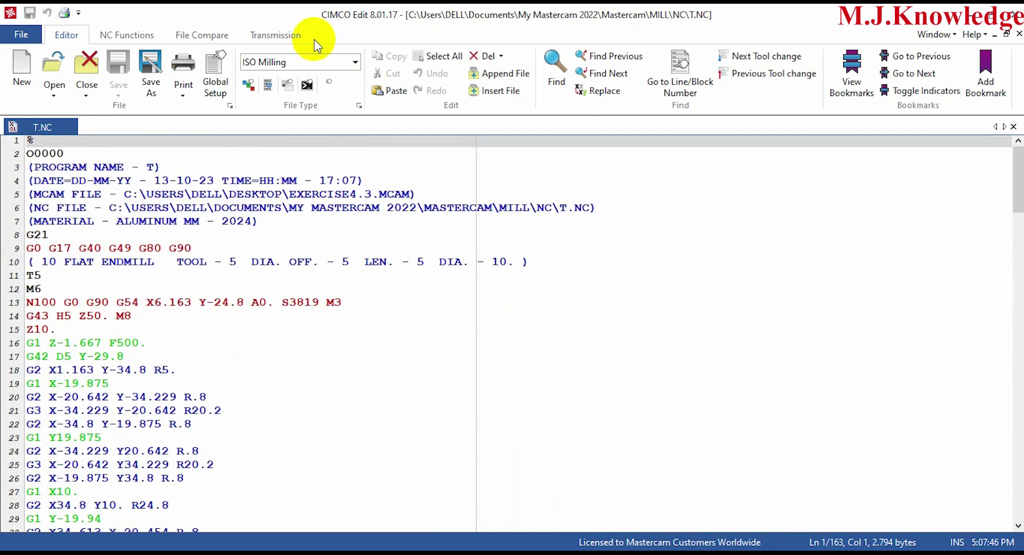
Open DNC Setup from the Transmission tab, reposition it, and start adding a new machine
{"action": "left_click", "coordinate": [275, 35]}
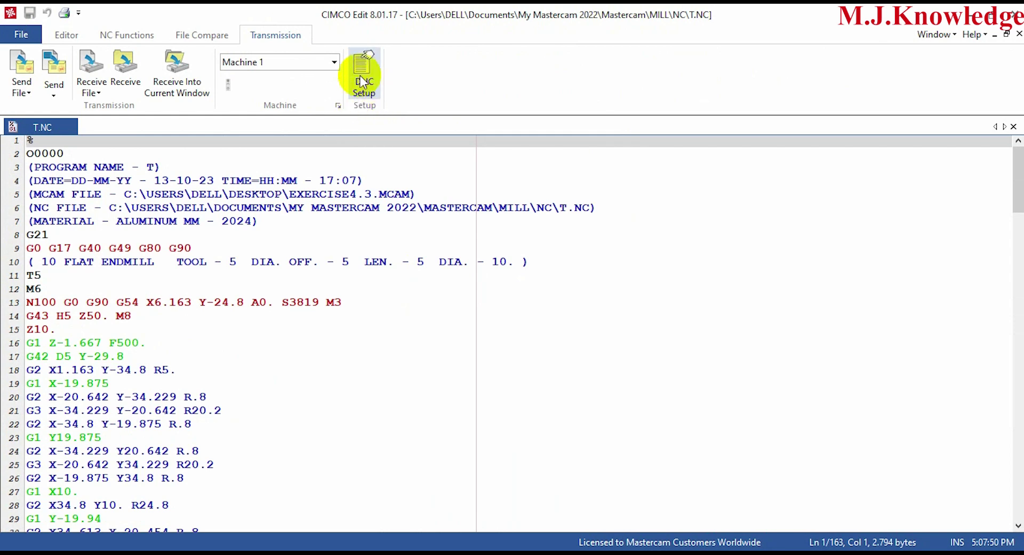
{"action": "left_click", "coordinate": [368, 88]}
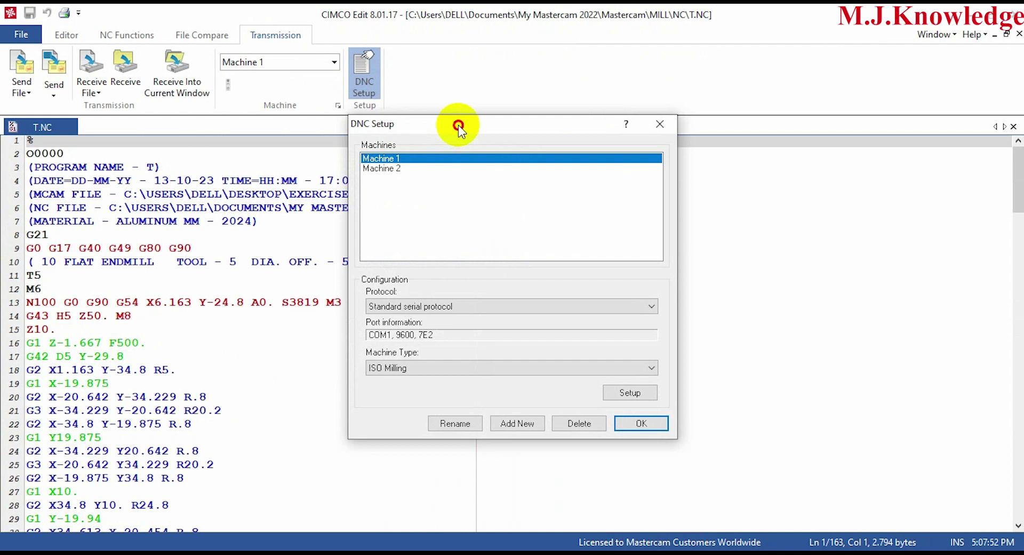
{"action": "left_click_drag", "start_coordinate": [459, 125], "coordinate": [539, 136]}
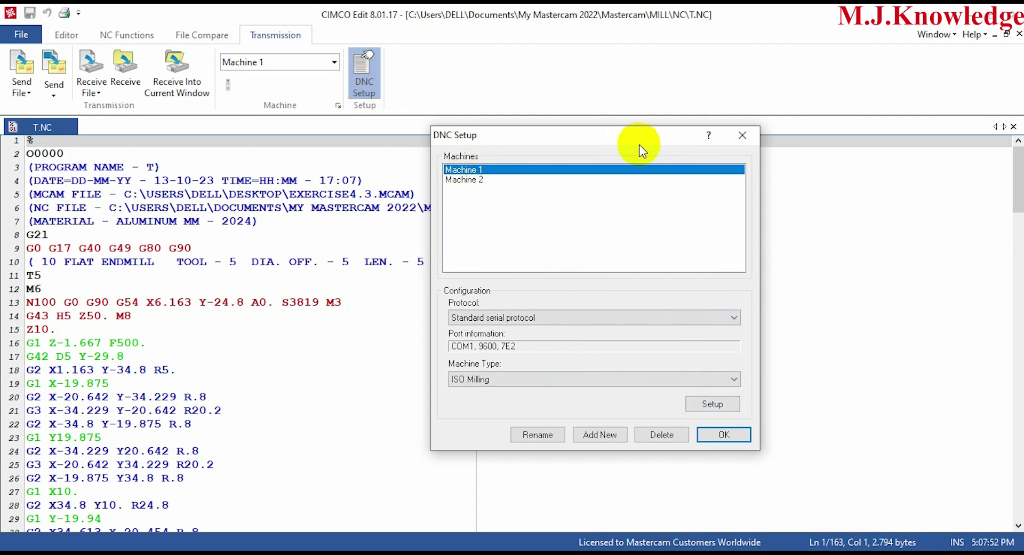
{"action": "left_click", "coordinate": [609, 432]}
{"action": "type", "text": "FANUC"}
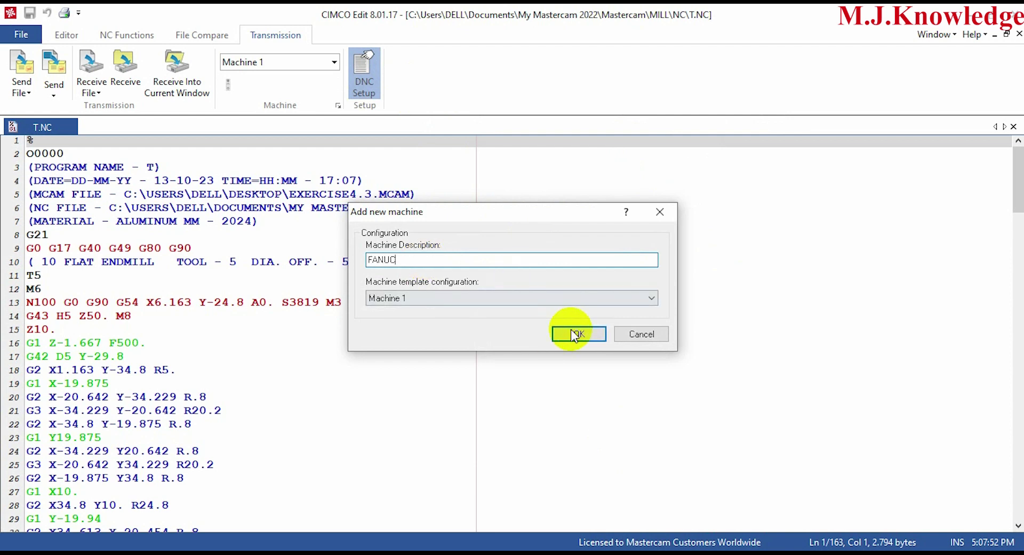
Confirm the FANUC machine, review its serial COM port options, accept its settings and close DNC Setup
{"action": "left_click", "coordinate": [579, 334]}
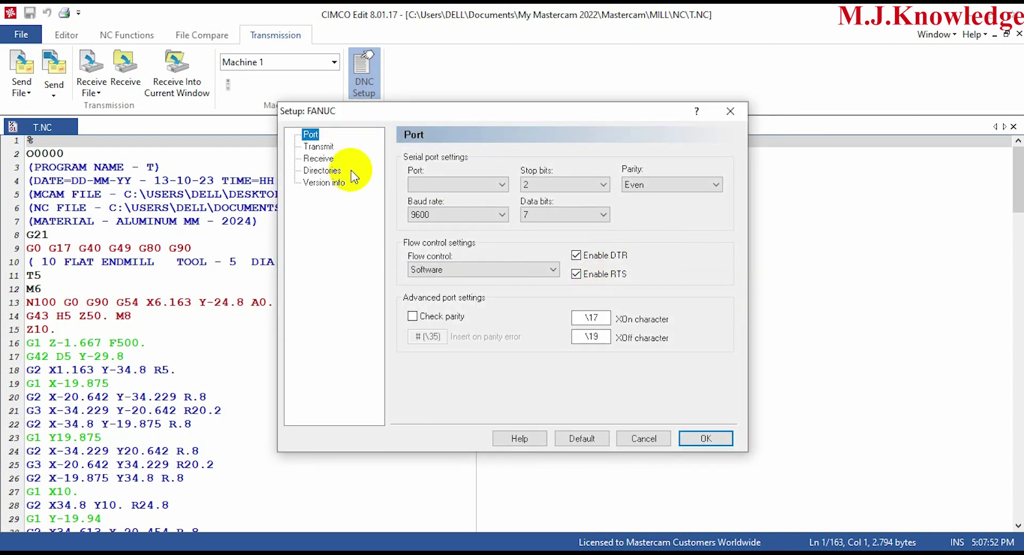
{"action": "left_click", "coordinate": [502, 183]}
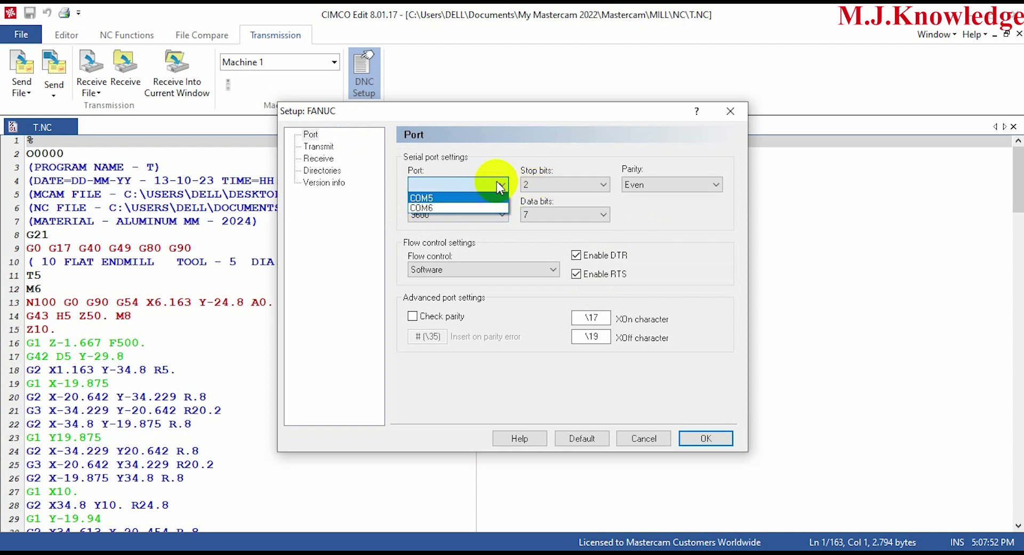
{"action": "left_click", "coordinate": [501, 184]}
{"action": "left_click", "coordinate": [500, 185]}
{"action": "left_click", "coordinate": [497, 183]}
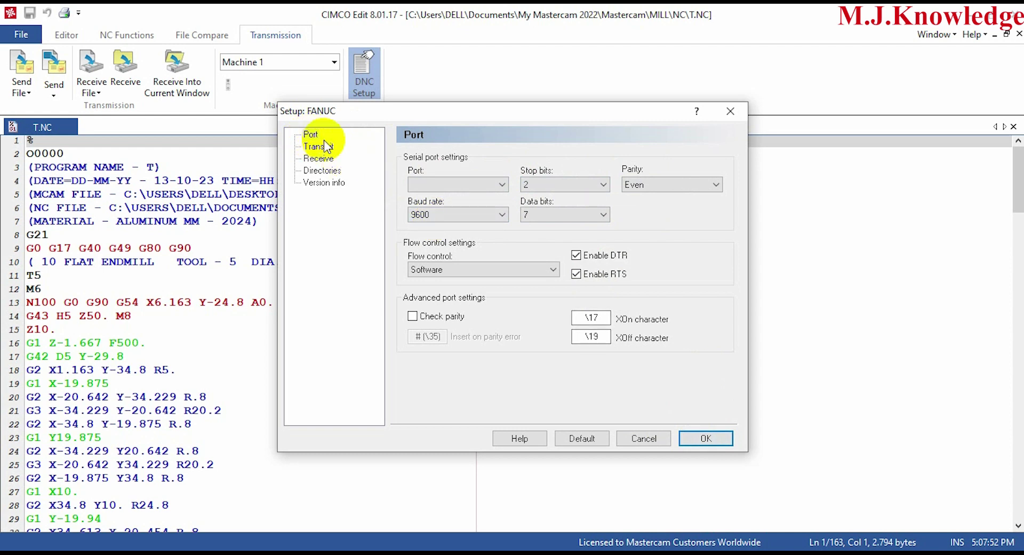
{"action": "left_click", "coordinate": [705, 439]}
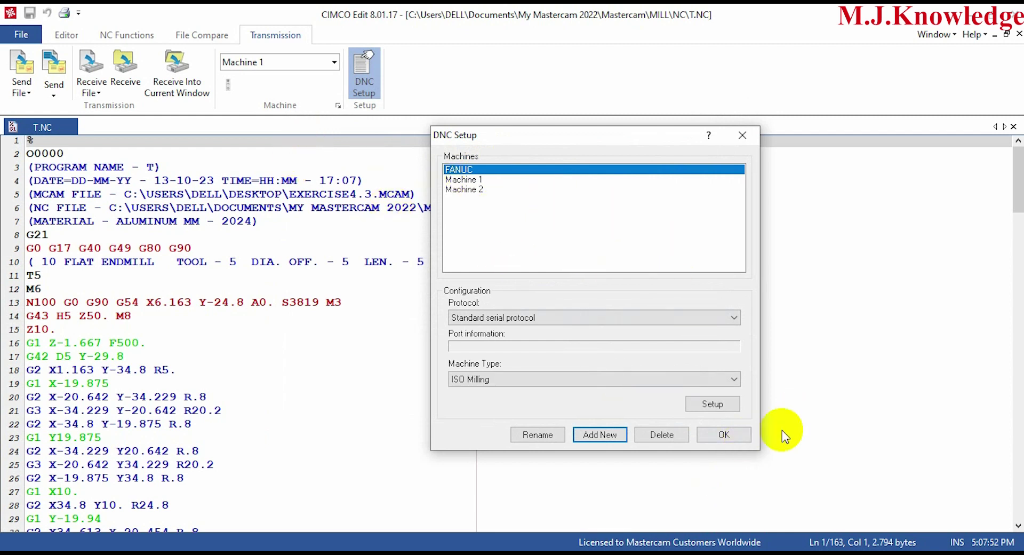
{"action": "left_click", "coordinate": [722, 434]}
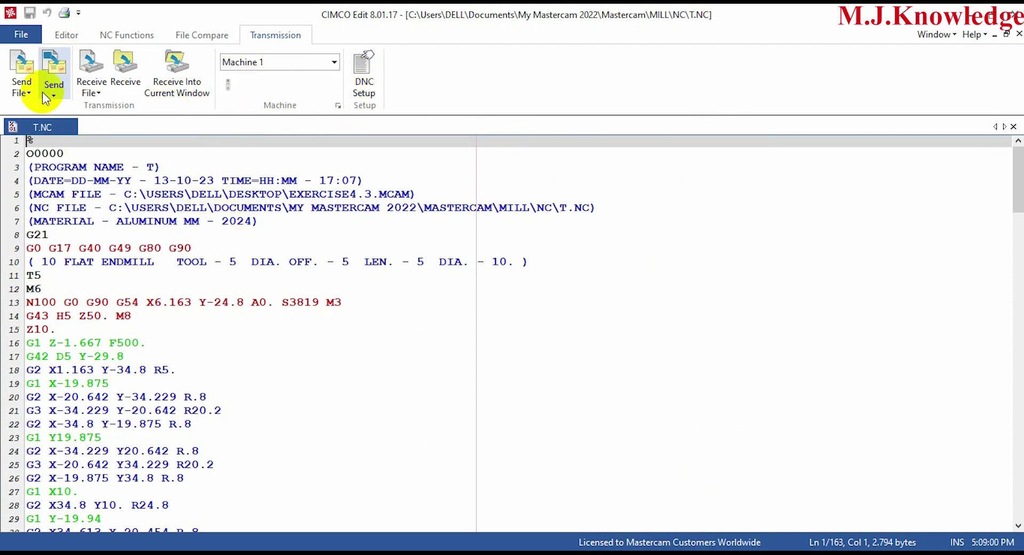
{"action": "left_click", "coordinate": [54, 69]}
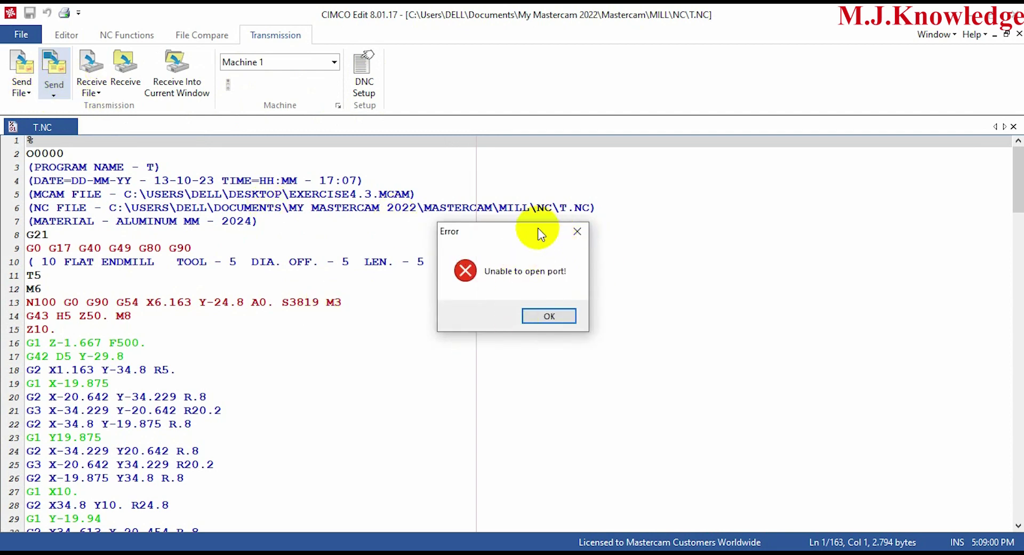
{"action": "left_click_drag", "start_coordinate": [541, 234], "coordinate": [626, 195]}
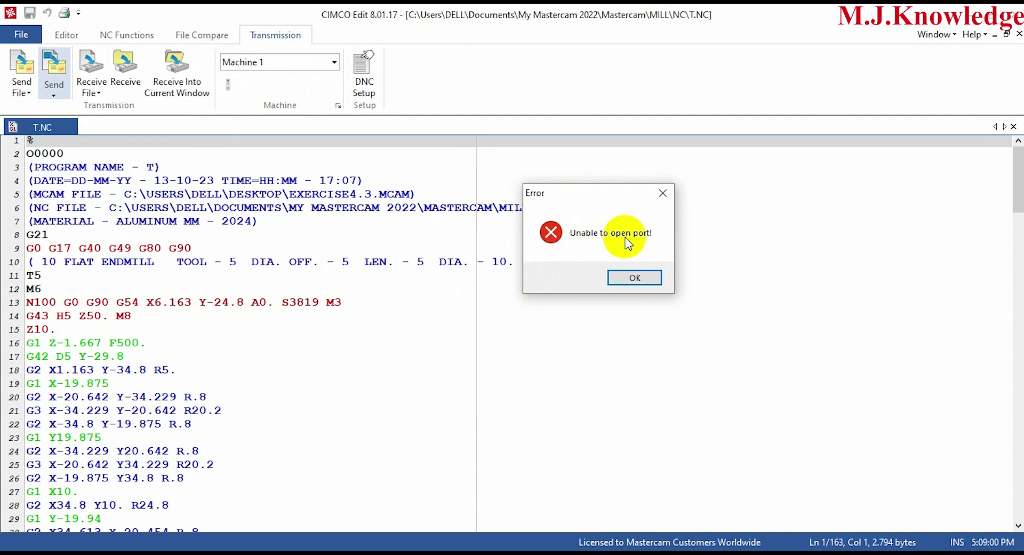
{"action": "left_click", "coordinate": [649, 283]}
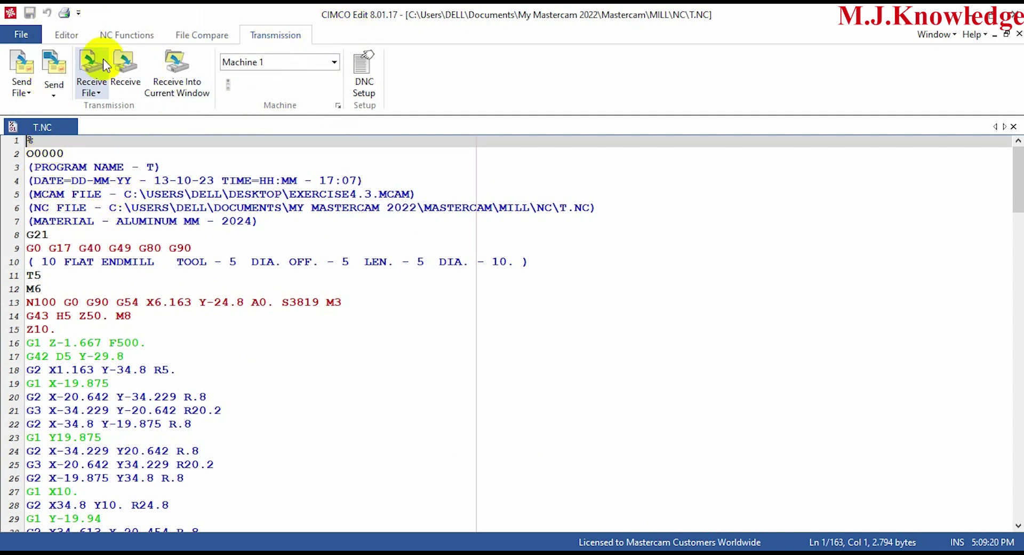
Browse the Editor, NC Functions and File Compare ribbon tabs
{"action": "left_click", "coordinate": [71, 36]}
{"action": "left_click", "coordinate": [126, 36]}
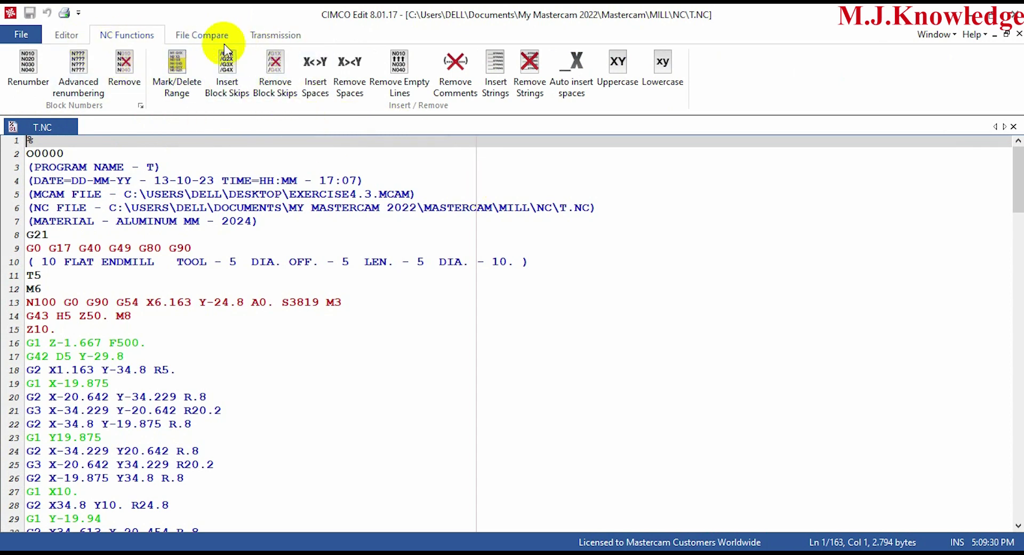
{"action": "left_click", "coordinate": [212, 37]}
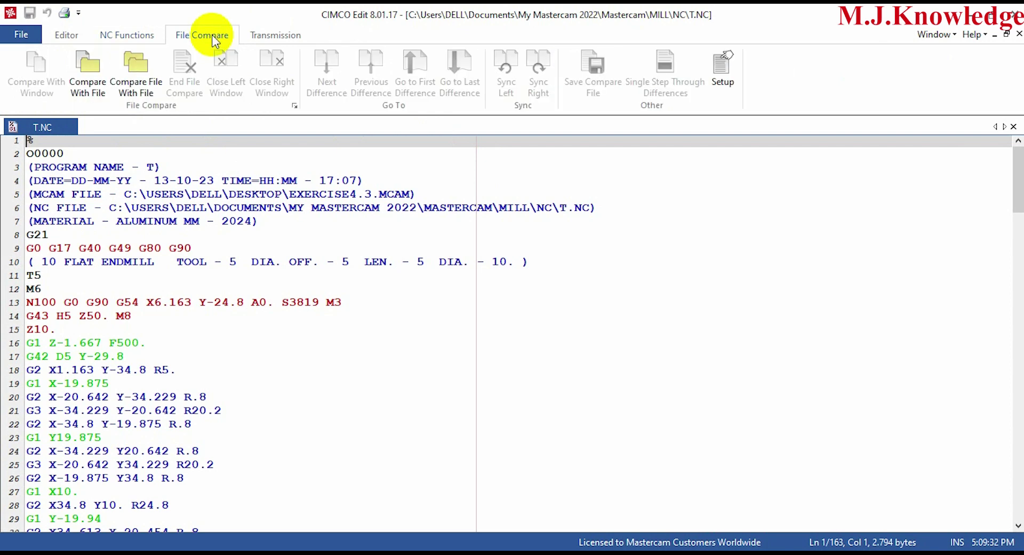
{"action": "left_click", "coordinate": [142, 35]}
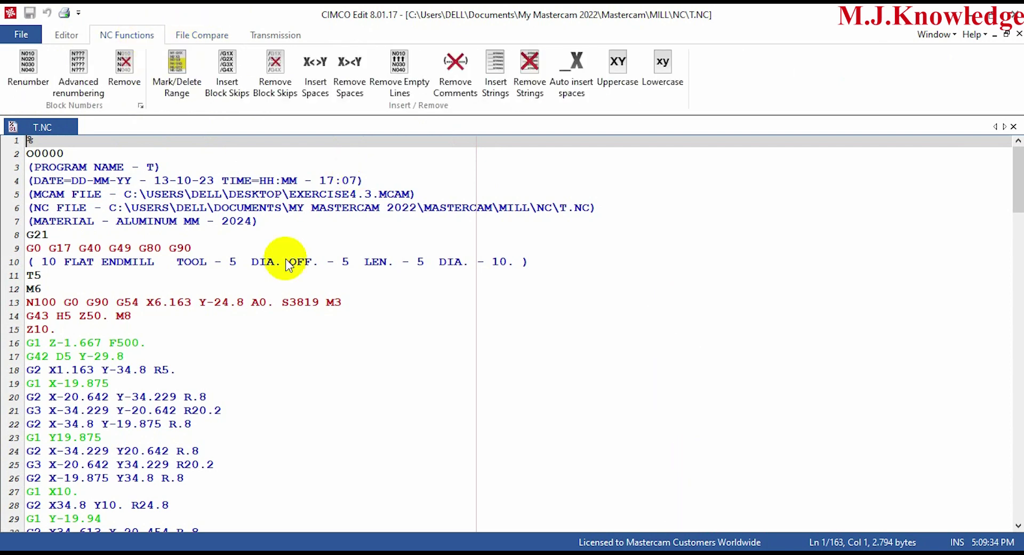
Scroll through the T.NC G-code, then switch back to the Editor tab
{"action": "scroll", "coordinate": [332, 296], "scroll_direction": "down", "scroll_amount": 5}
{"action": "scroll", "coordinate": [332, 295], "scroll_direction": "up", "scroll_amount": 5}
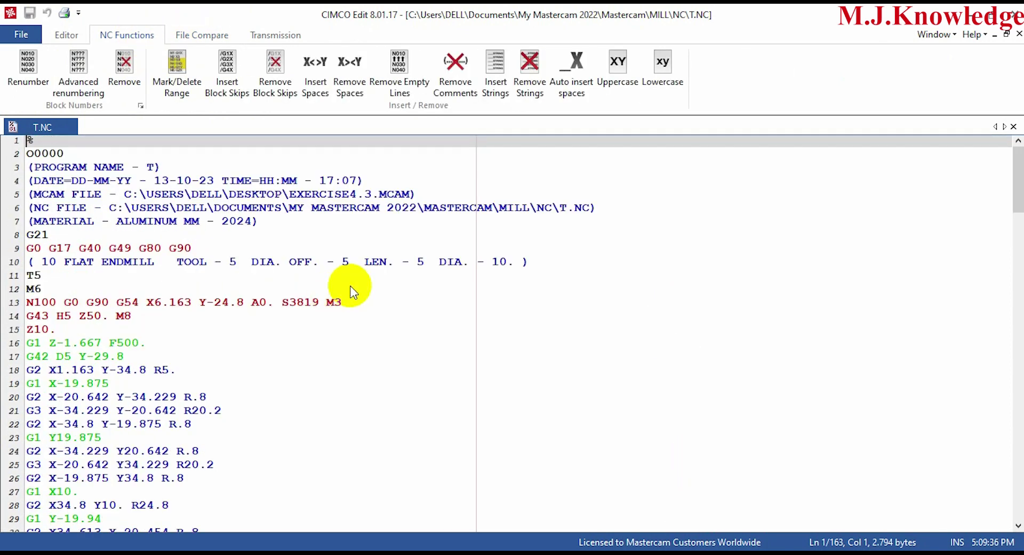
{"action": "scroll", "coordinate": [250, 261], "scroll_direction": "down", "scroll_amount": 4}
{"action": "scroll", "coordinate": [291, 269], "scroll_direction": "down", "scroll_amount": 9}
{"action": "scroll", "coordinate": [309, 277], "scroll_direction": "down", "scroll_amount": 3}
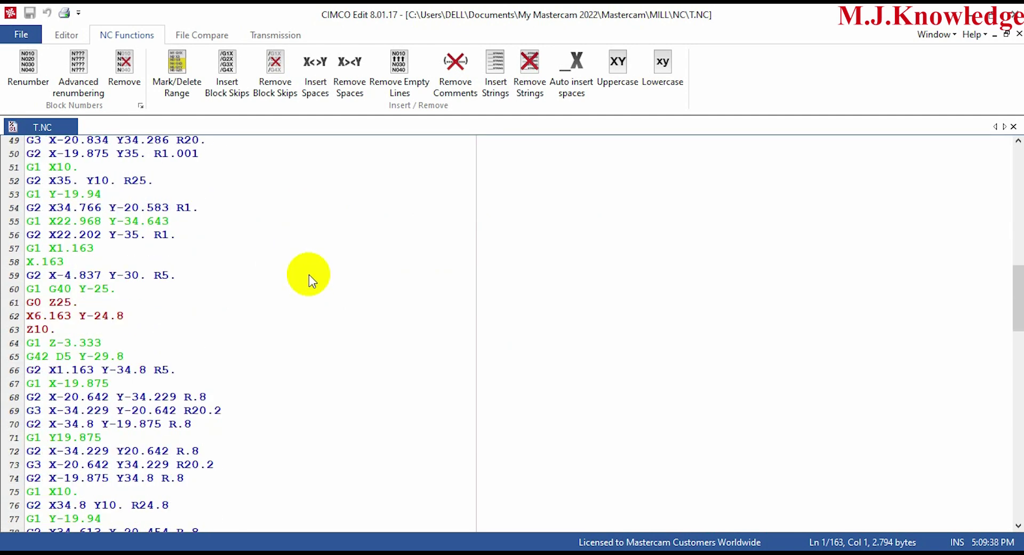
{"action": "scroll", "coordinate": [292, 318], "scroll_direction": "up", "scroll_amount": 5}
{"action": "scroll", "coordinate": [268, 323], "scroll_direction": "up", "scroll_amount": 7}
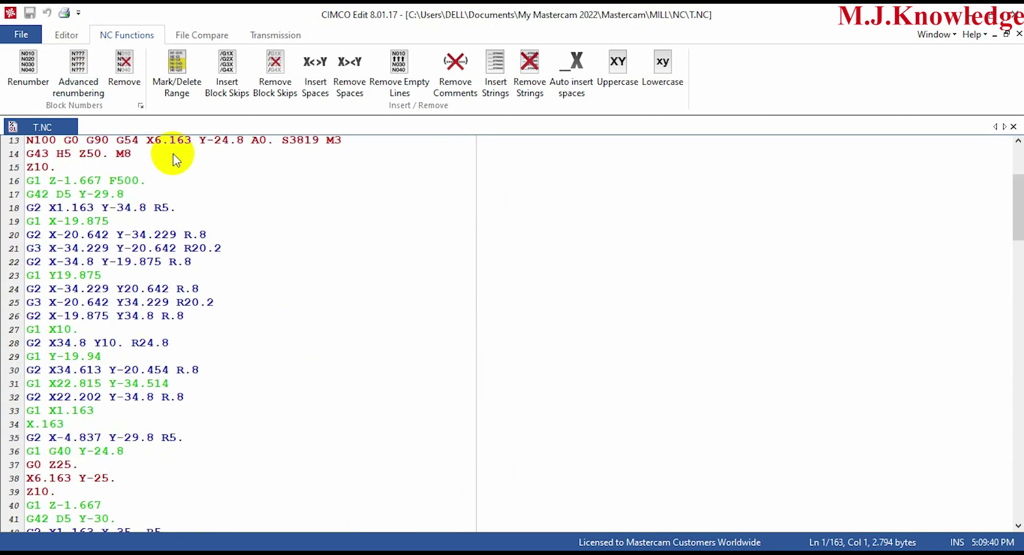
{"action": "left_click", "coordinate": [67, 34]}
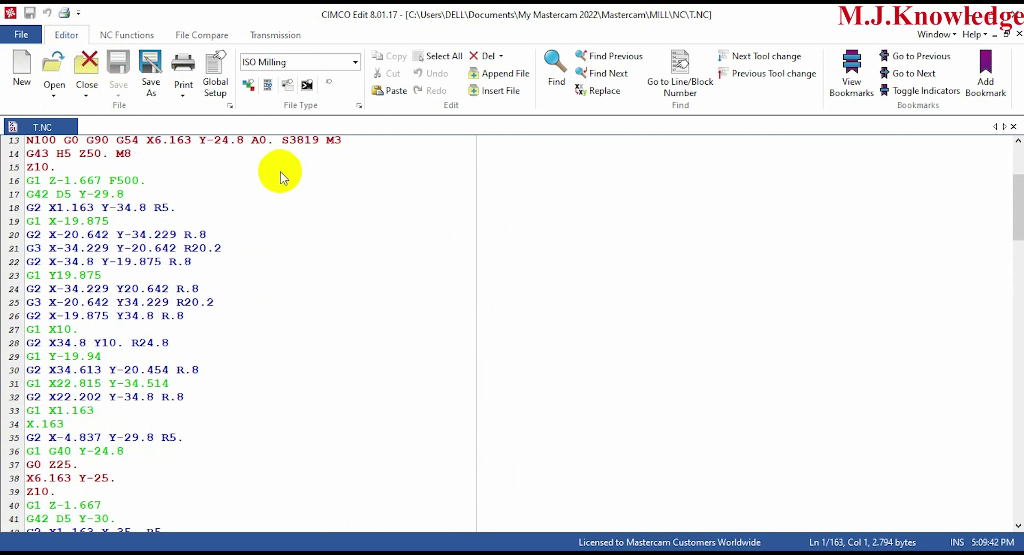
{"action": "left_click", "coordinate": [357, 63]}
{"action": "left_click", "coordinate": [356, 239]}
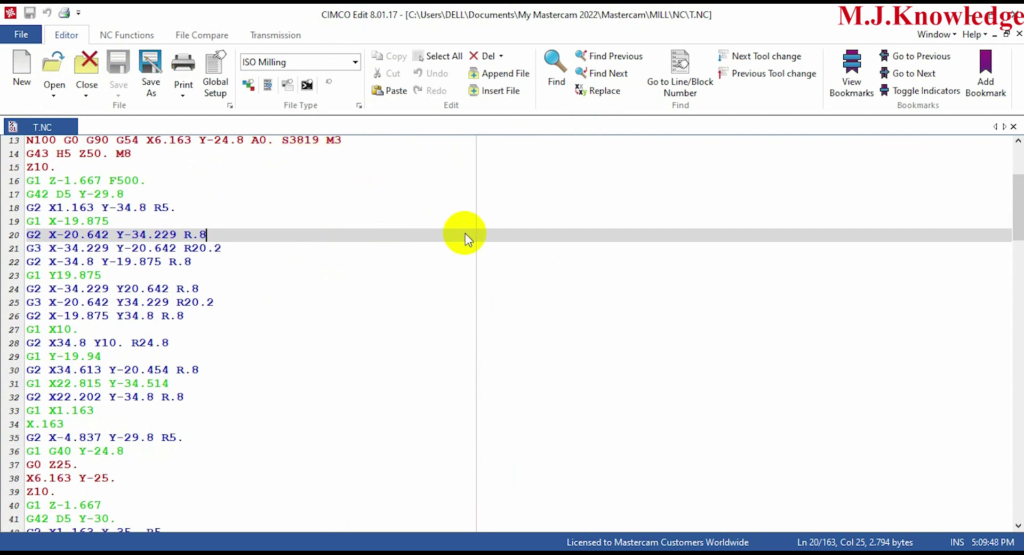
{"action": "scroll", "coordinate": [356, 270], "scroll_direction": "up", "scroll_amount": 4}
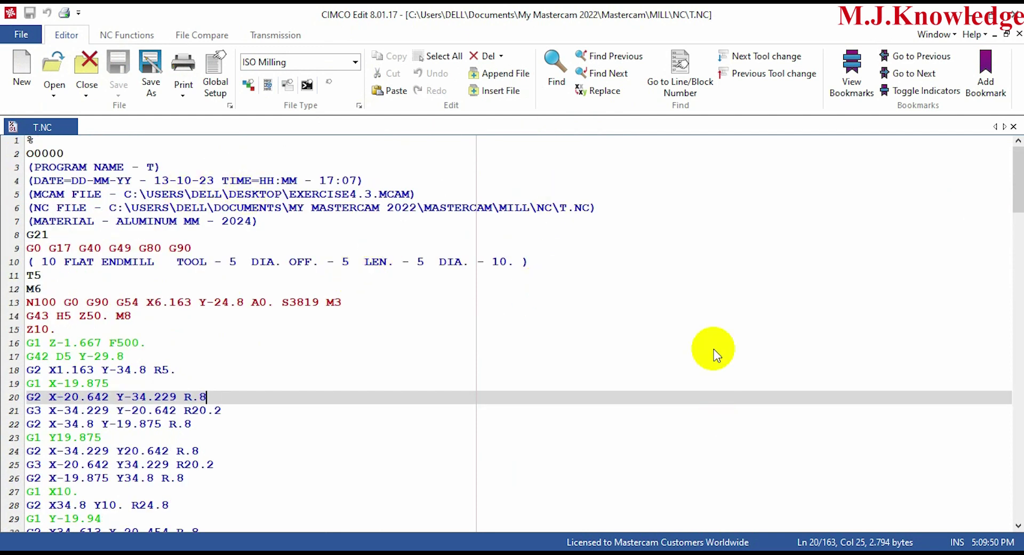